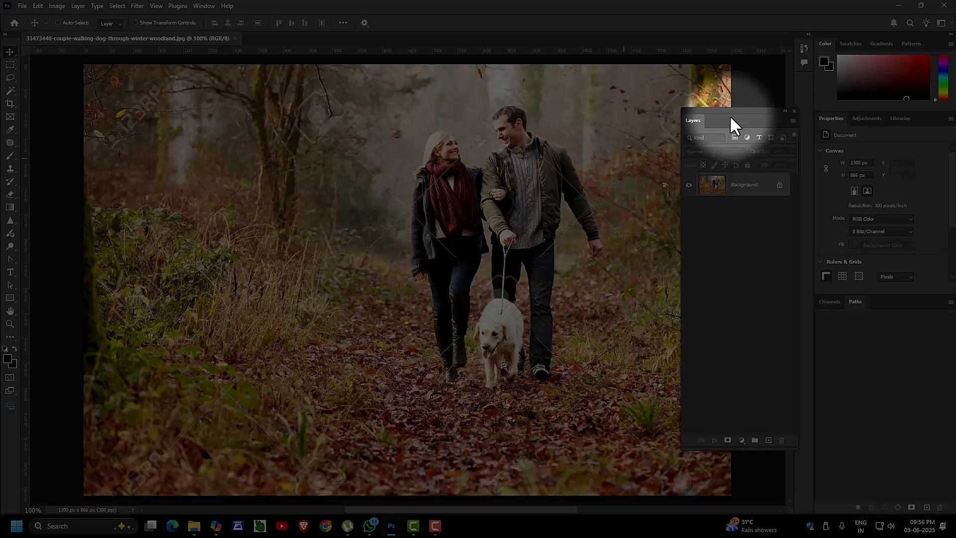
# Zoom the woodland photo out from 100% to 66.7% so it fits the window.
pyautogui.hotkey('ctrl', '-')
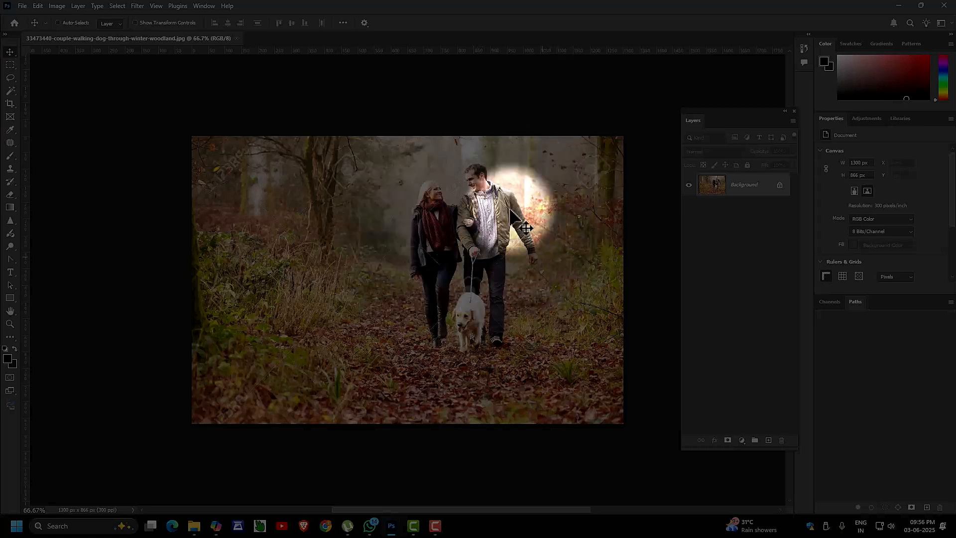
# Convert the locked Background into a regular layer and rename it 'image'.
pyautogui.doubleClick(738, 194)
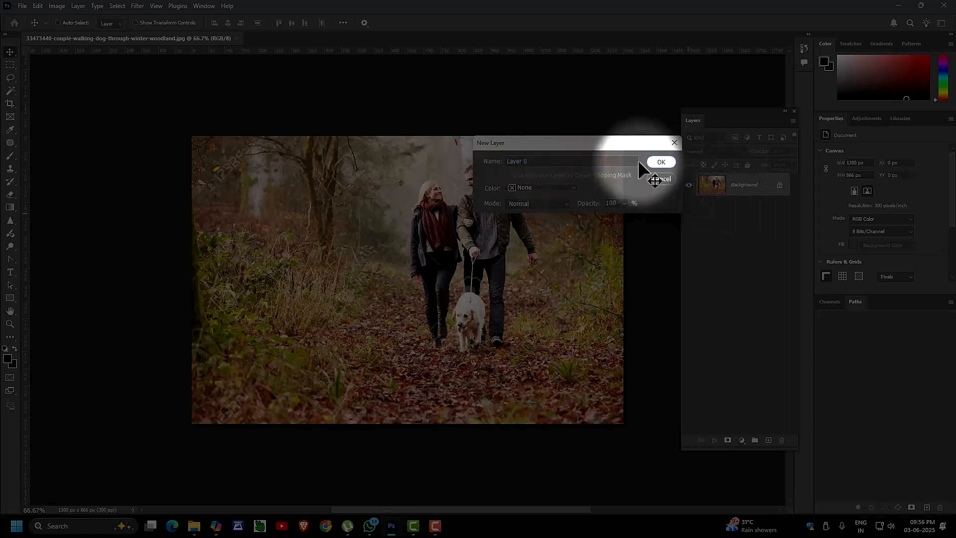
pyautogui.click(656, 161)
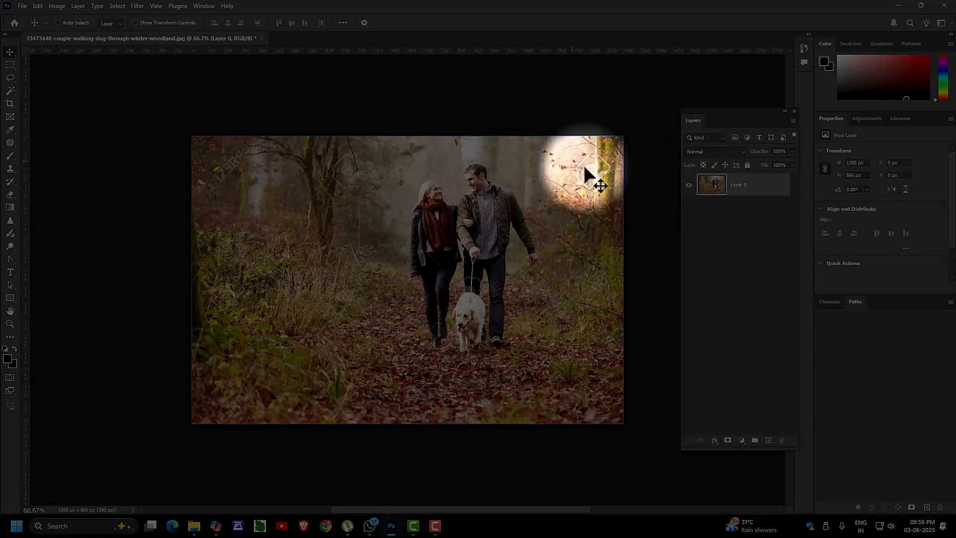
pyautogui.doubleClick(742, 192)
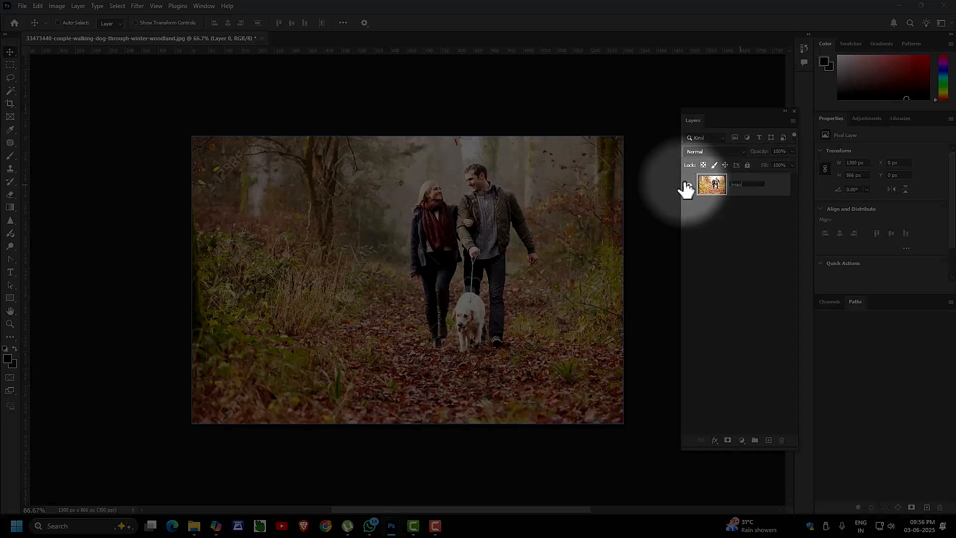
pyautogui.click(770, 183)
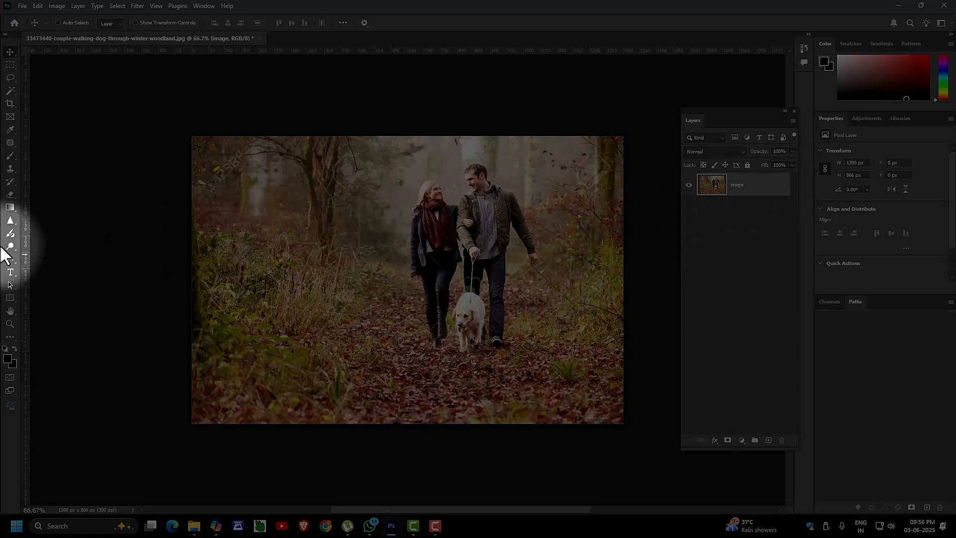
# Draw a red Ellipse 1 shape, about 1079 × 216 px, across the path below the couple.
pyautogui.click(11, 297)
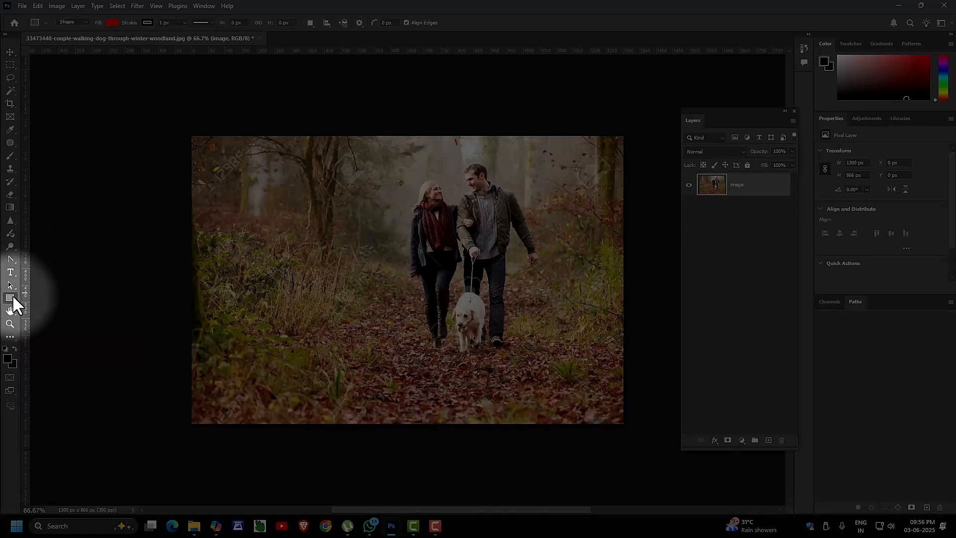
pyautogui.rightClick(10, 297)
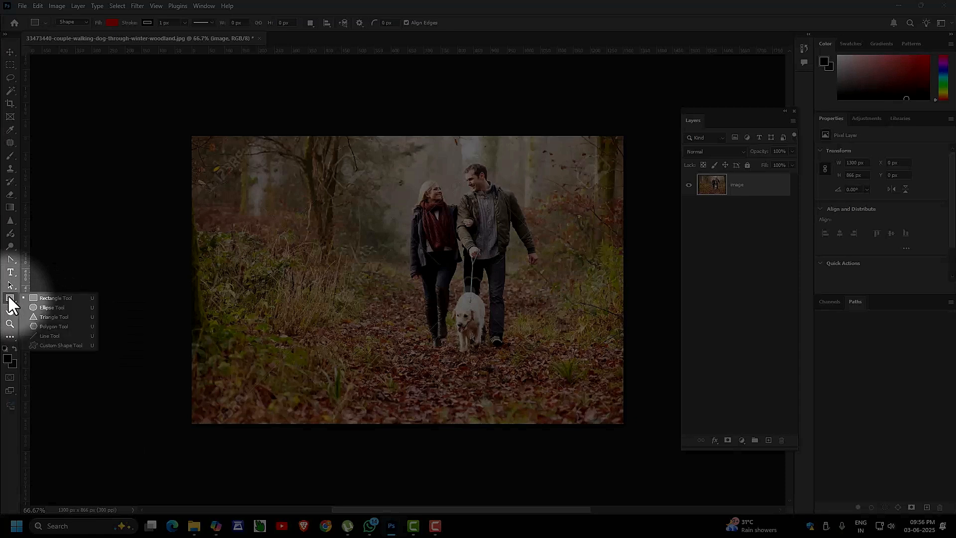
pyautogui.click(33, 304)
pyautogui.moveTo(258, 299); pyautogui.dragTo(612, 367)
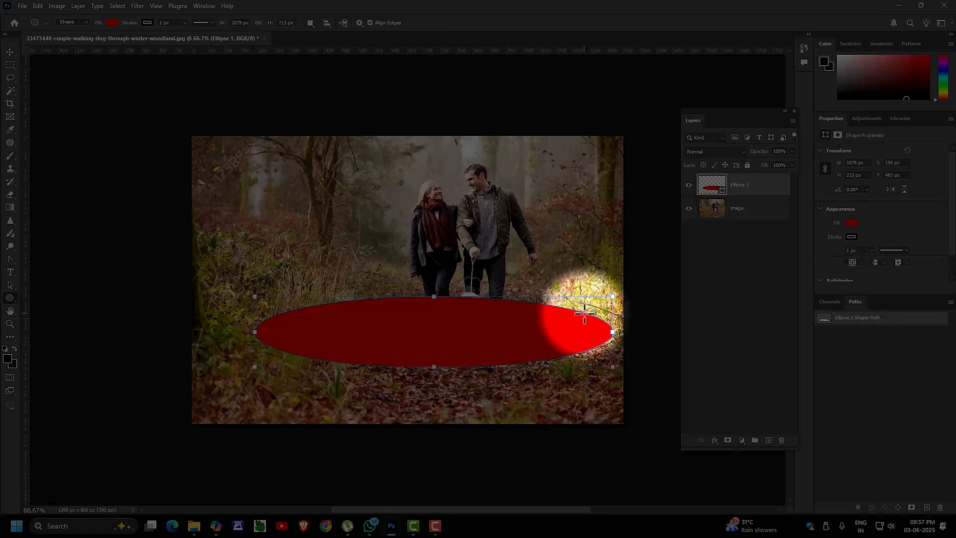
pyautogui.moveTo(442, 296); pyautogui.dragTo(442, 270)
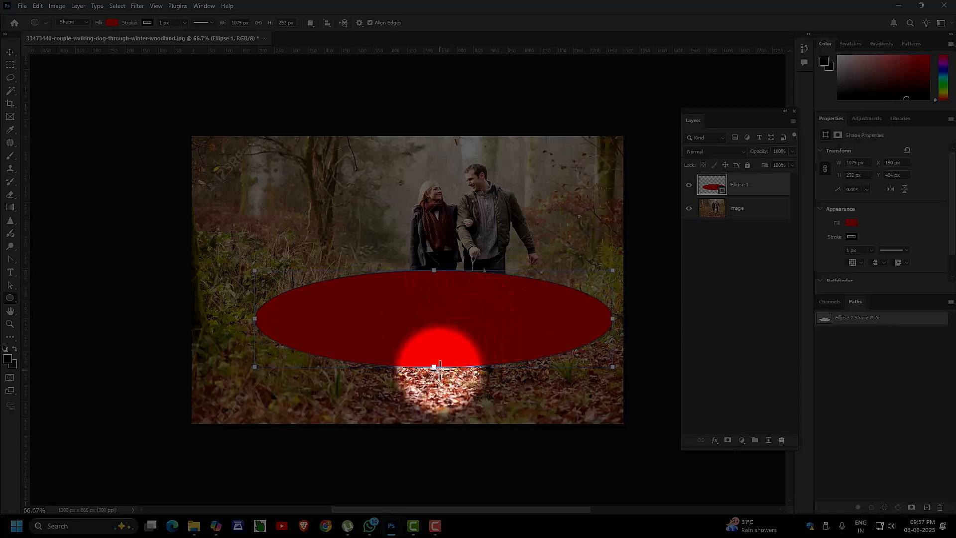
pyautogui.moveTo(440, 366); pyautogui.dragTo(452, 341)
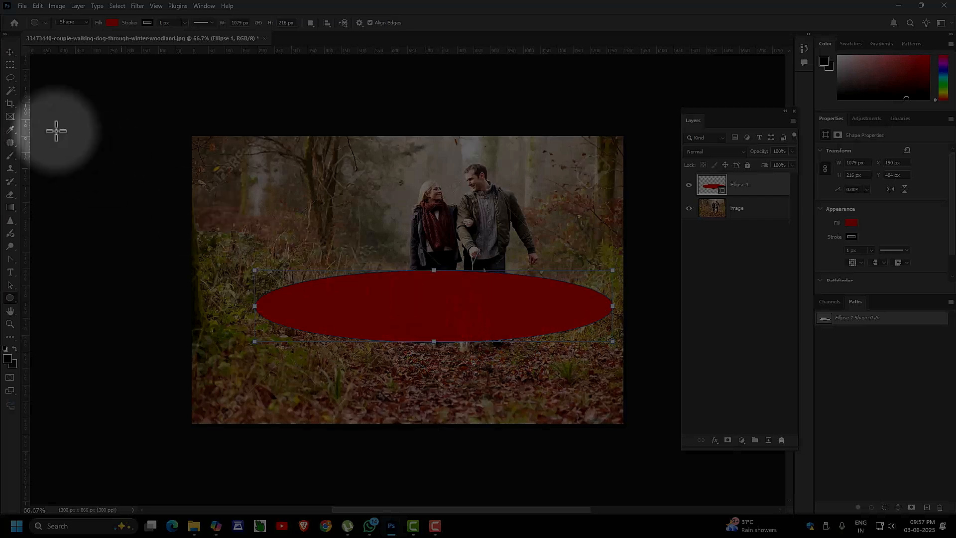
# Nudge and free-transform the red ellipse to 870 × 313 px at X 356, Y 399.
pyautogui.click(10, 52)
pyautogui.moveTo(340, 312); pyautogui.dragTo(357, 324)
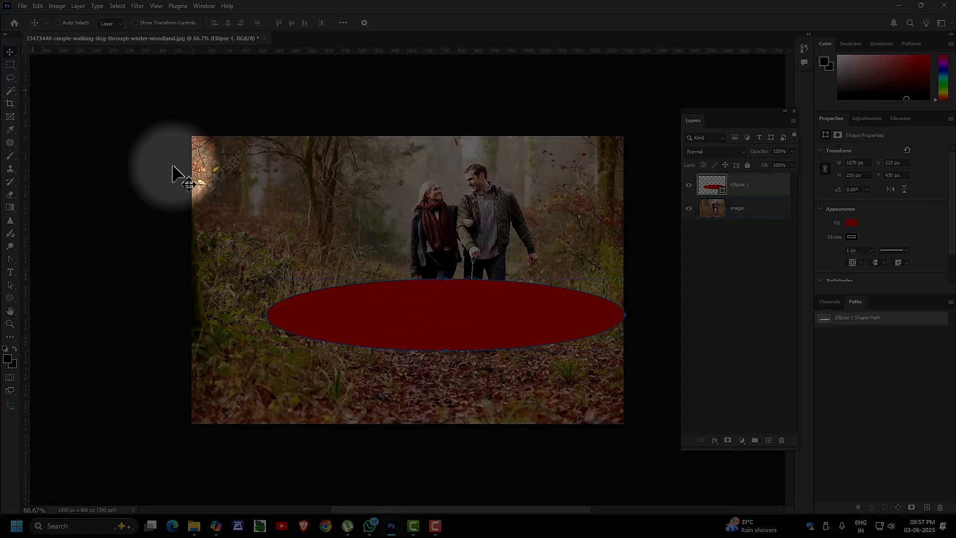
pyautogui.hotkey('ctrl', 't')
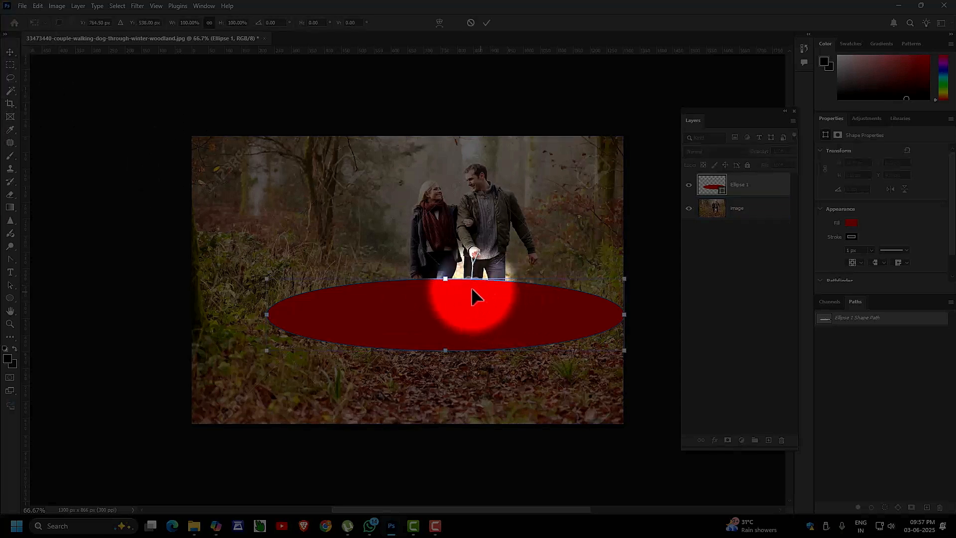
pyautogui.moveTo(445, 278); pyautogui.dragTo(445, 268)
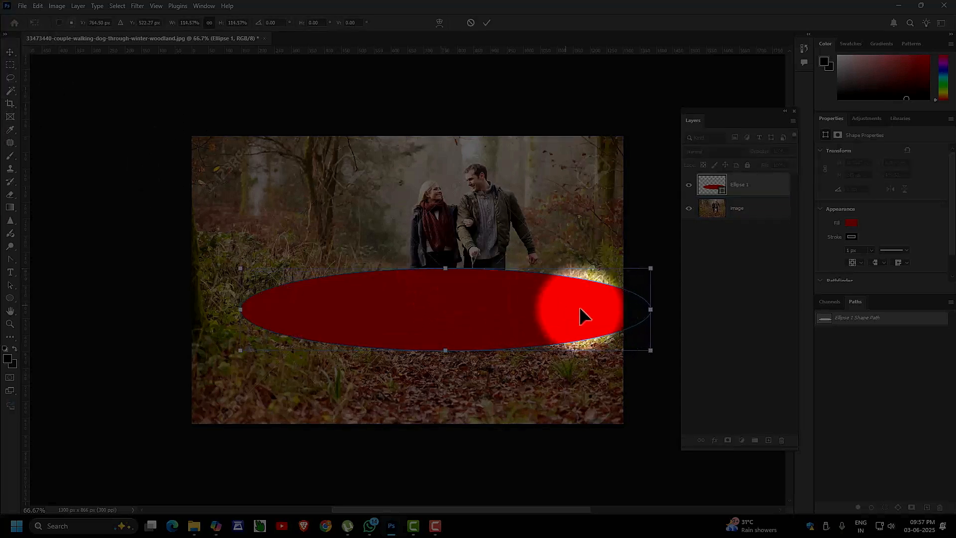
pyautogui.moveTo(650, 310); pyautogui.dragTo(598, 310)
pyautogui.moveTo(240, 309); pyautogui.dragTo(310, 310)
pyautogui.moveTo(456, 350); pyautogui.dragTo(455, 372)
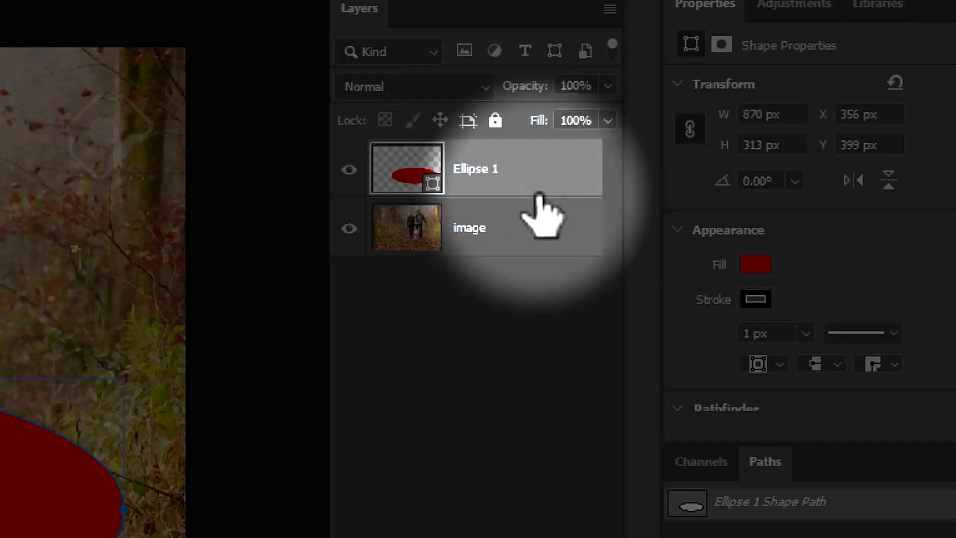
# Duplicate the Ellipse 1 layer to create Ellipse 1 copy.
pyautogui.click(463, 224)
pyautogui.click(430, 185)
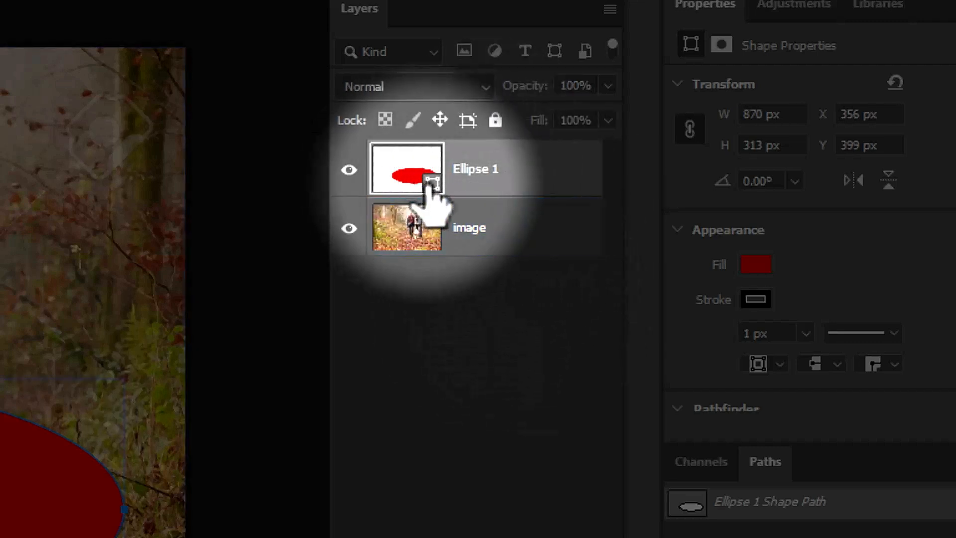
pyautogui.moveTo(429, 186); pyautogui.dragTo(768, 440)
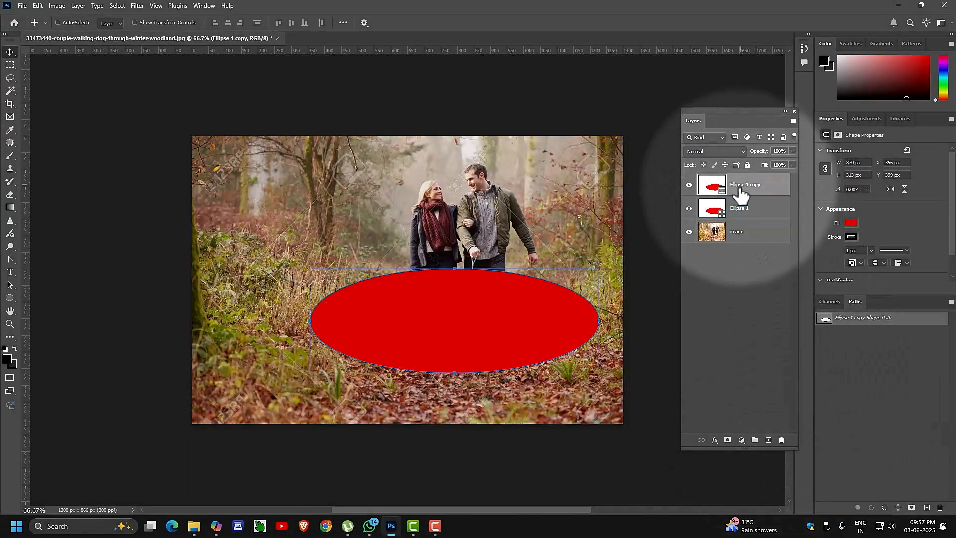
# Give the original Ellipse 1 a white Color Overlay, keeping the red copy above it.
pyautogui.click(747, 209)
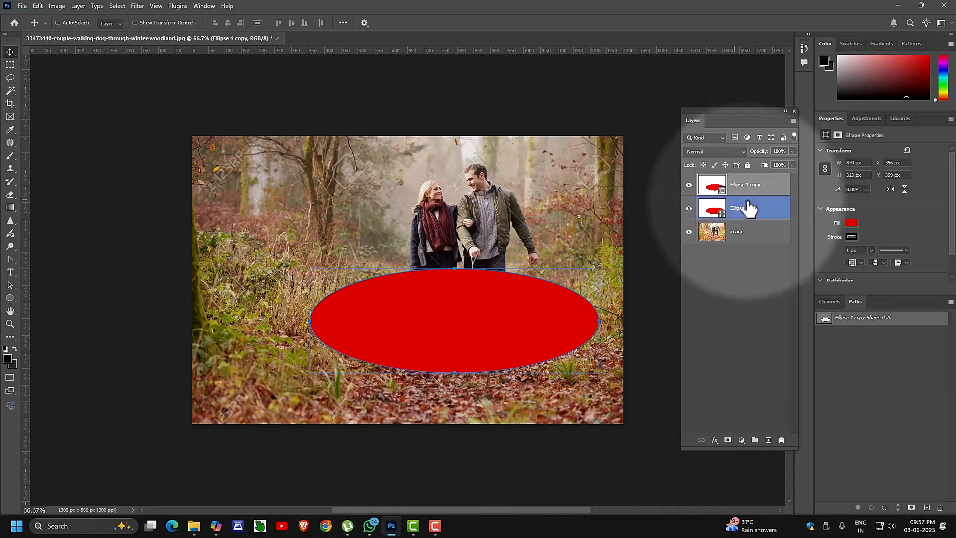
pyautogui.click(688, 185)
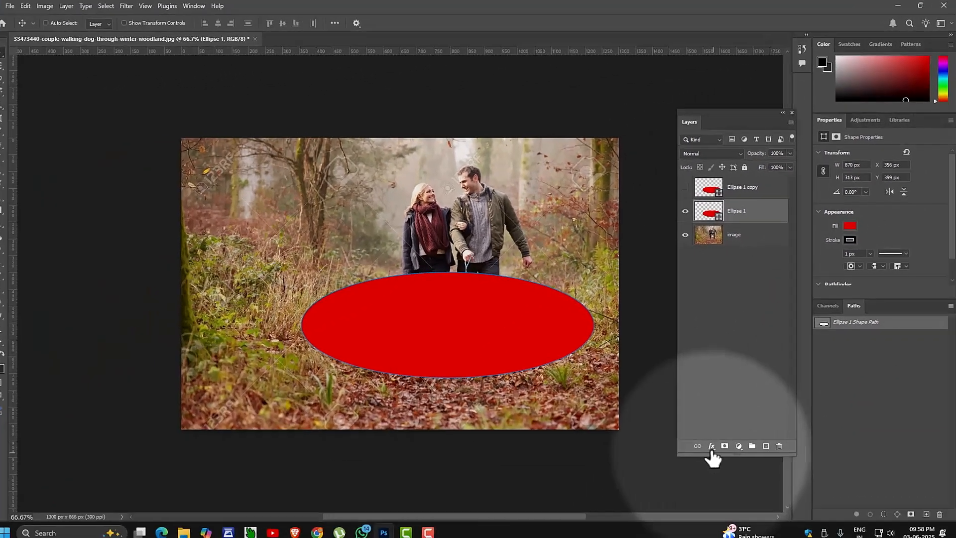
pyautogui.click(713, 446)
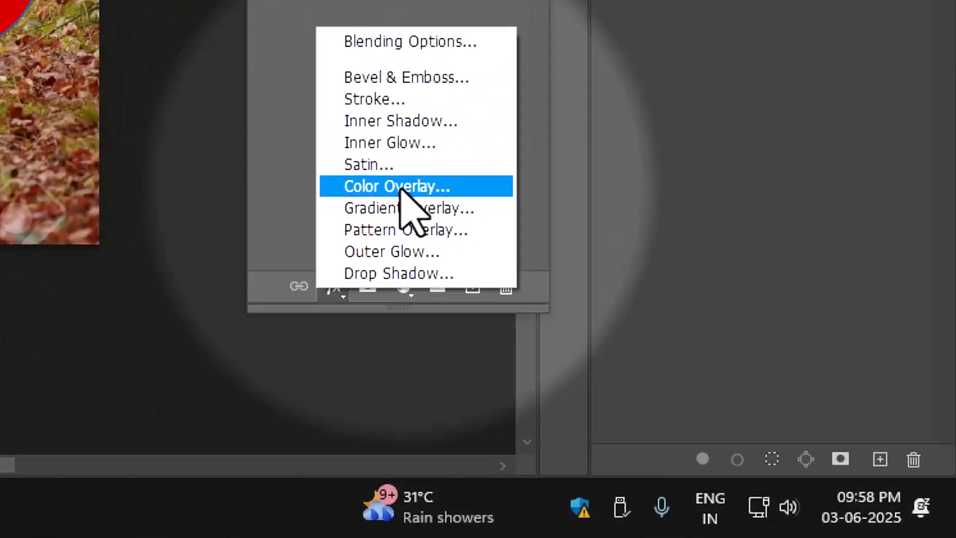
pyautogui.click(659, 352)
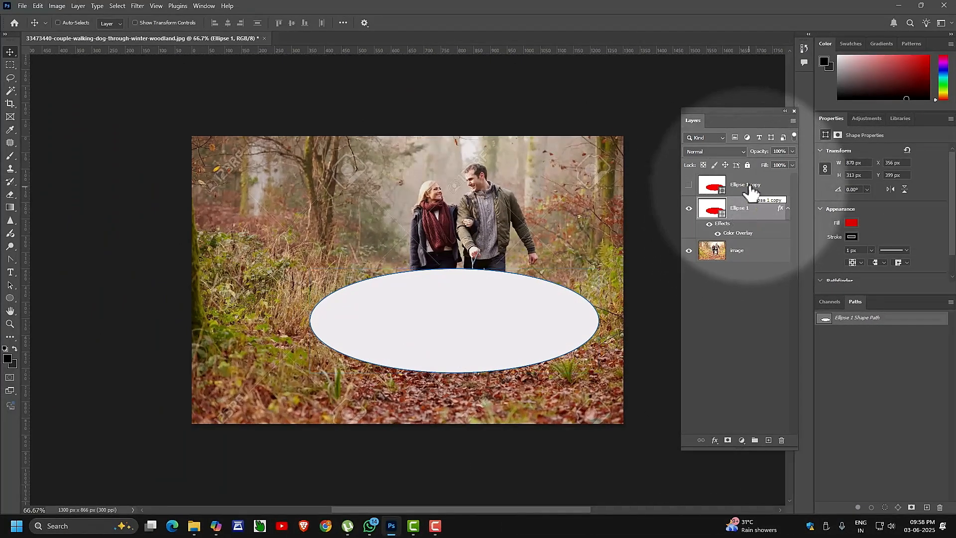
pyautogui.click(751, 191)
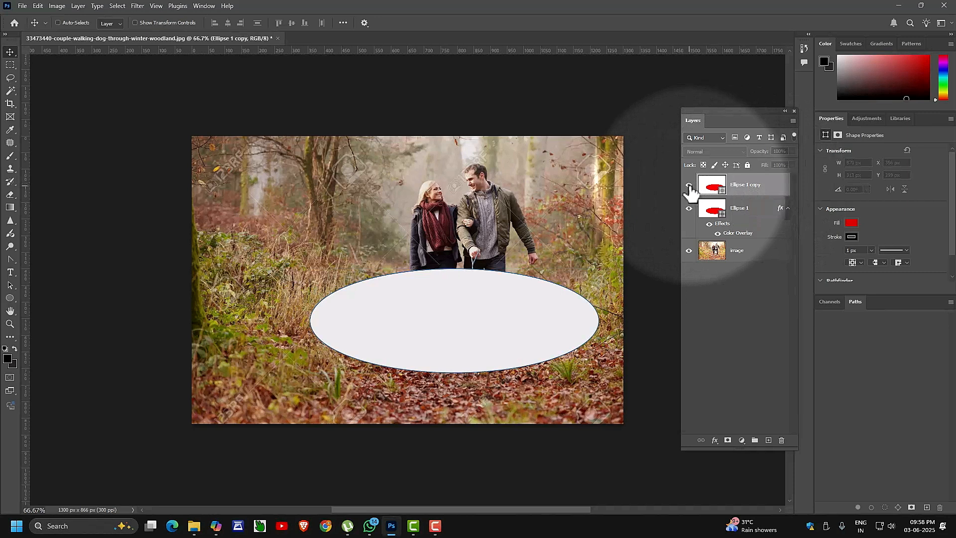
# Shrink the red Ellipse 1 copy to 815 × 285 px at X 385, Y 405 inside the white oval.
pyautogui.click(689, 185)
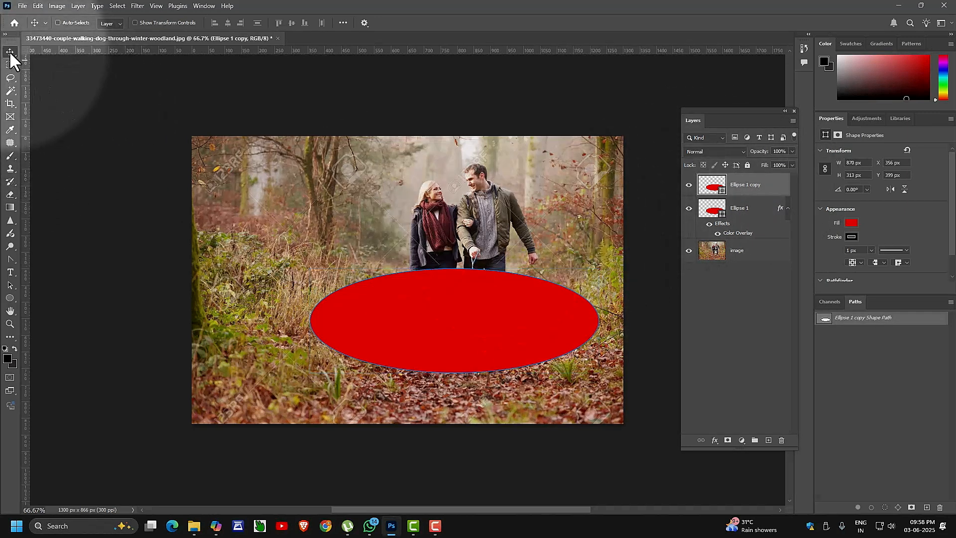
pyautogui.press('ctrl')
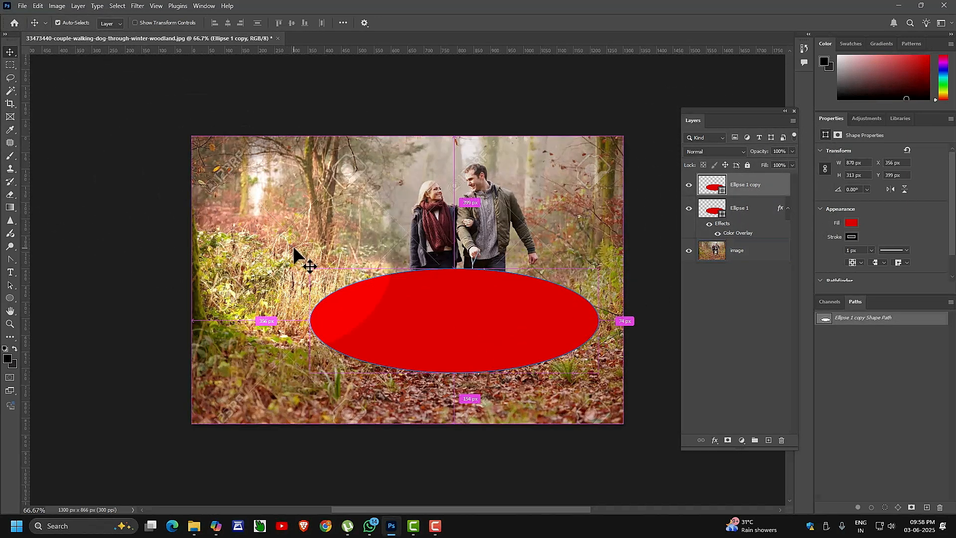
pyautogui.hotkey('ctrl', 't')
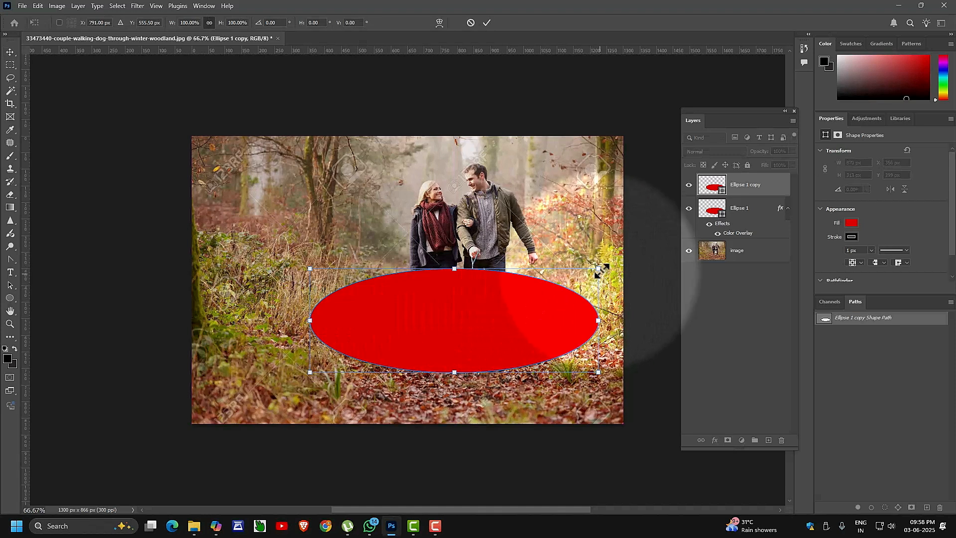
pyautogui.moveTo(599, 267); pyautogui.dragTo(588, 273)
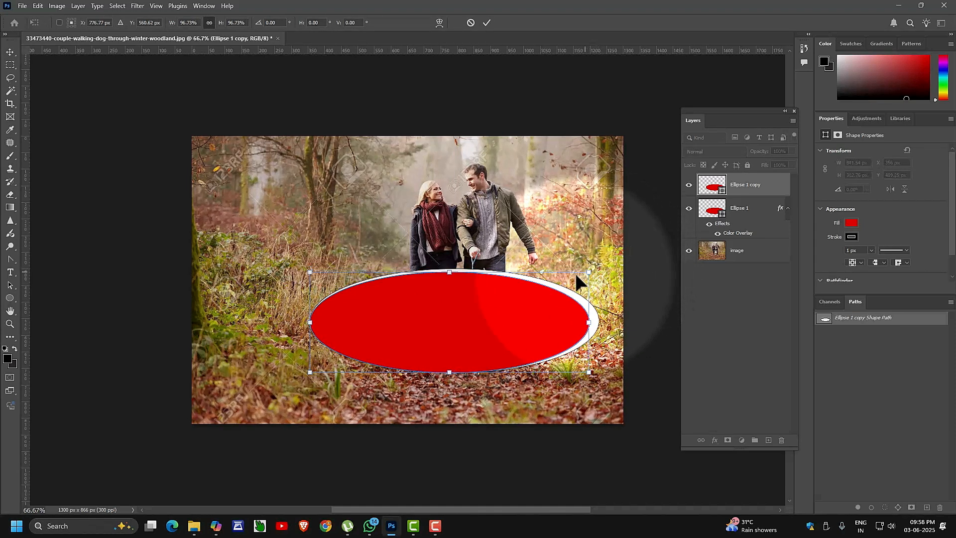
pyautogui.moveTo(310, 372); pyautogui.dragTo(317, 370)
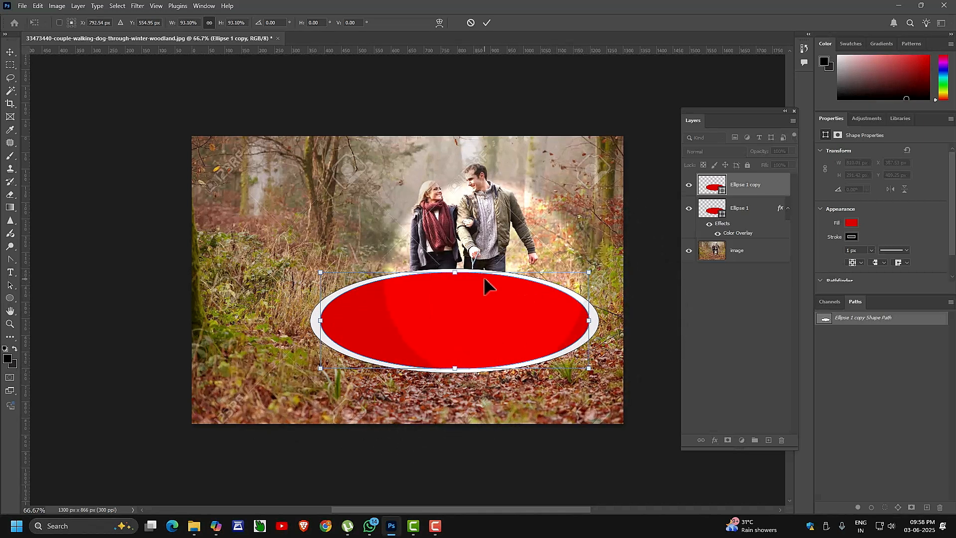
pyautogui.moveTo(456, 273); pyautogui.dragTo(460, 274)
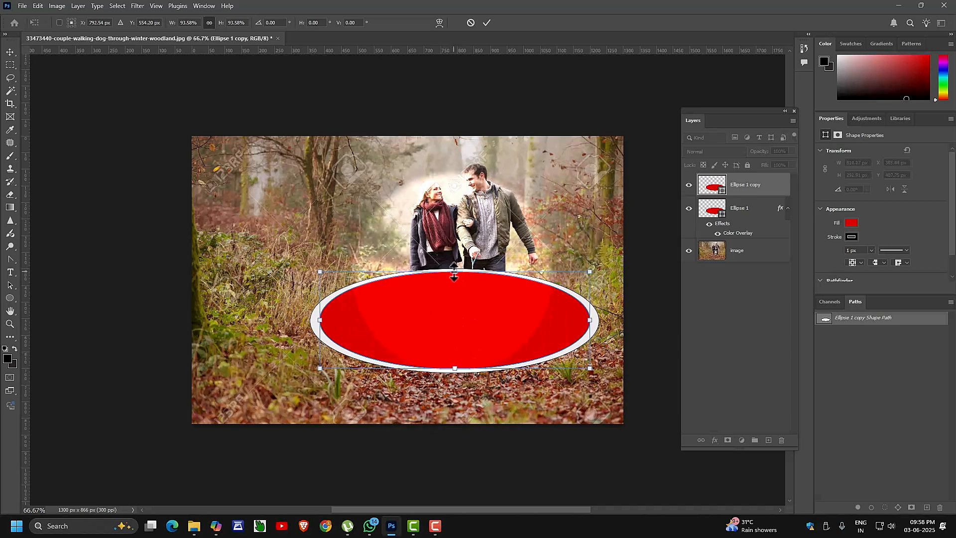
pyautogui.press('Up')
pyautogui.press('Up')
pyautogui.press('Up')
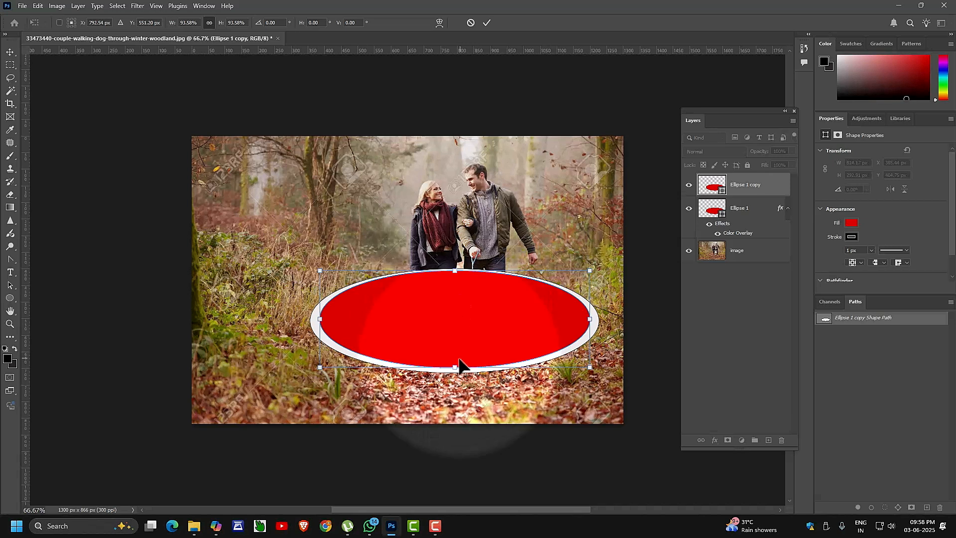
pyautogui.moveTo(456, 366); pyautogui.dragTo(455, 364)
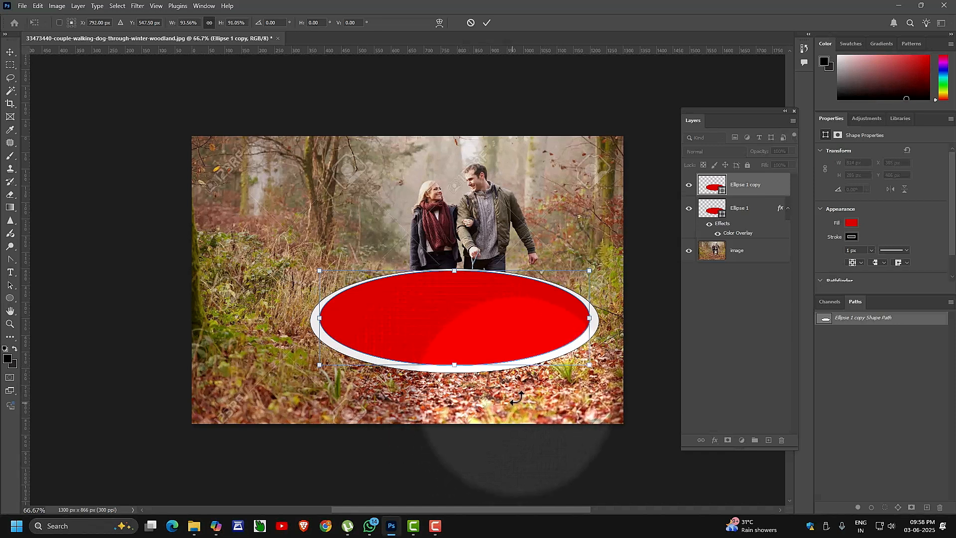
pyautogui.moveTo(591, 319); pyautogui.dragTo(592, 319)
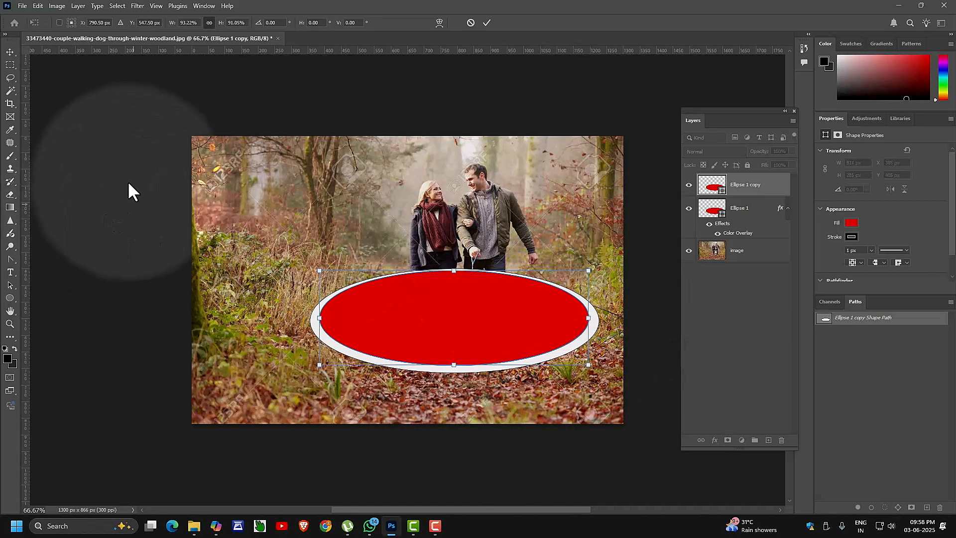
pyautogui.click(8, 52)
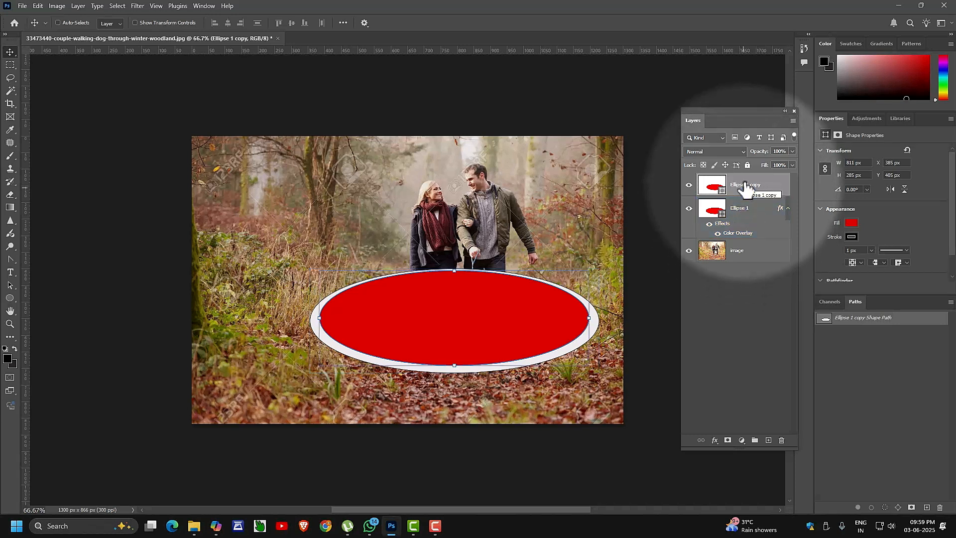
# Convert both ellipse layers into one smart object and duplicate it.
pyautogui.keyDown('shift'); pyautogui.click(747, 211); pyautogui.keyUp('shift')
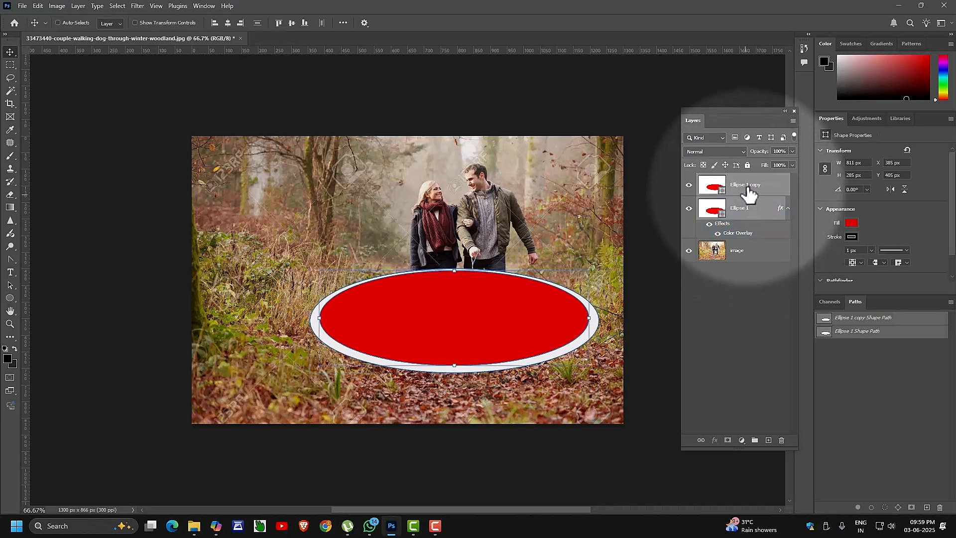
pyautogui.rightClick(746, 187)
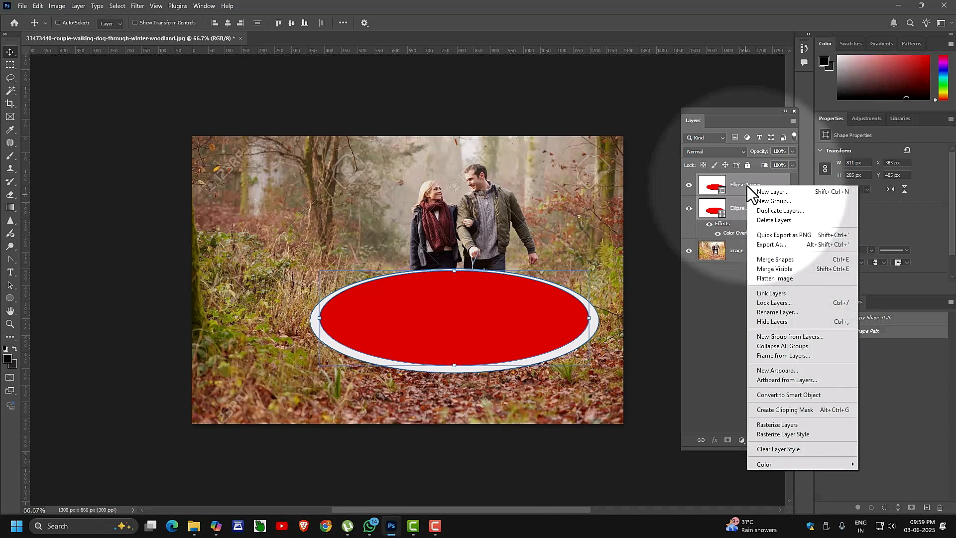
pyautogui.click(780, 395)
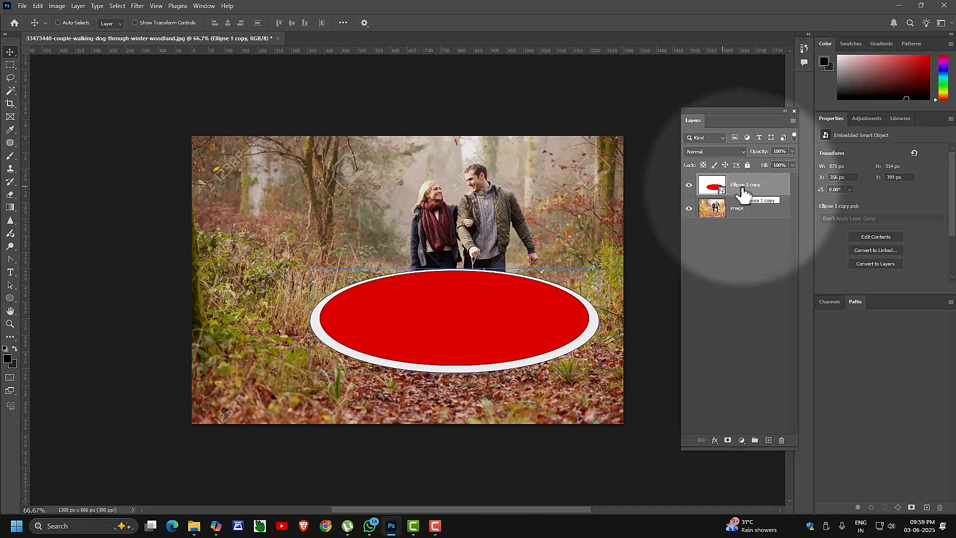
pyautogui.moveTo(743, 191); pyautogui.dragTo(768, 441)
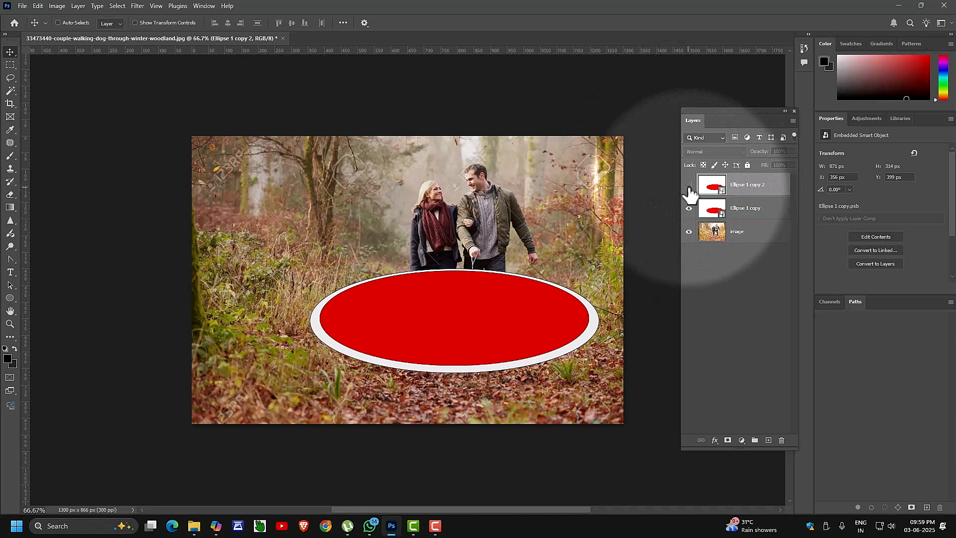
# Rename the two smart-object layers 'shadow' and 'frame'.
pyautogui.click(689, 208)
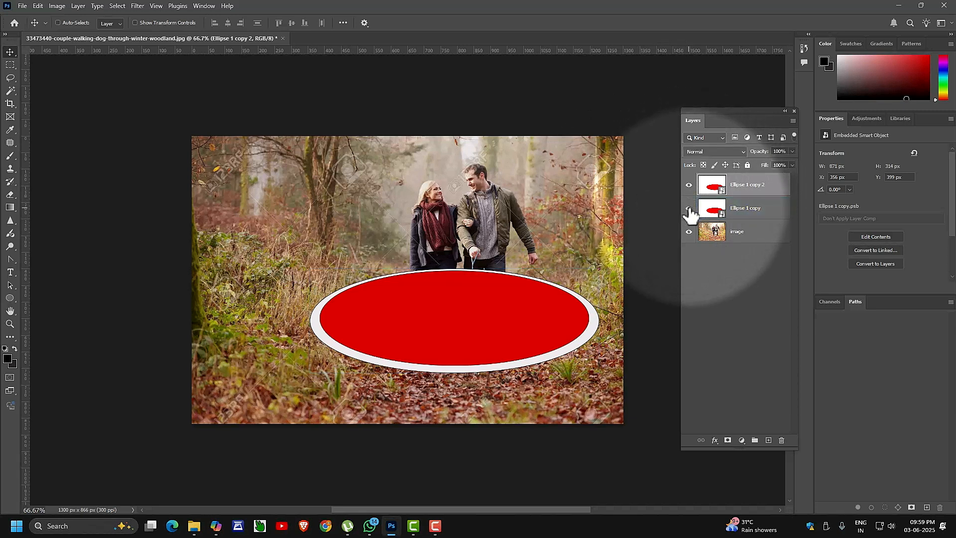
pyautogui.doubleClick(744, 208)
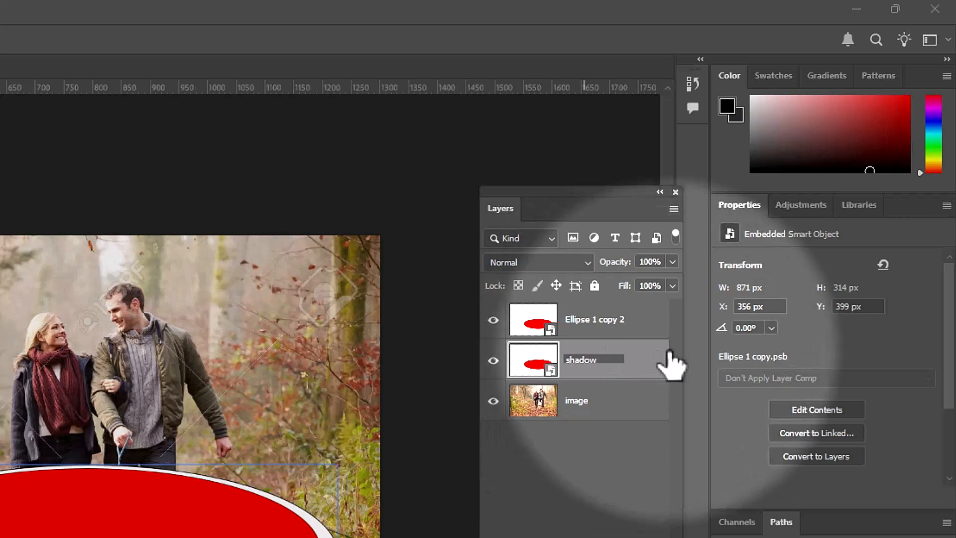
pyautogui.click(585, 321)
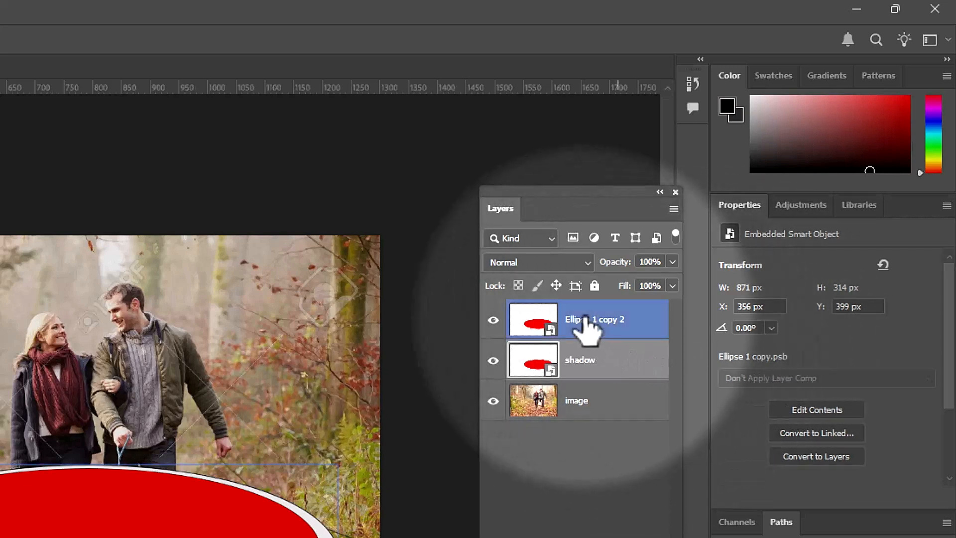
pyautogui.doubleClick(585, 320)
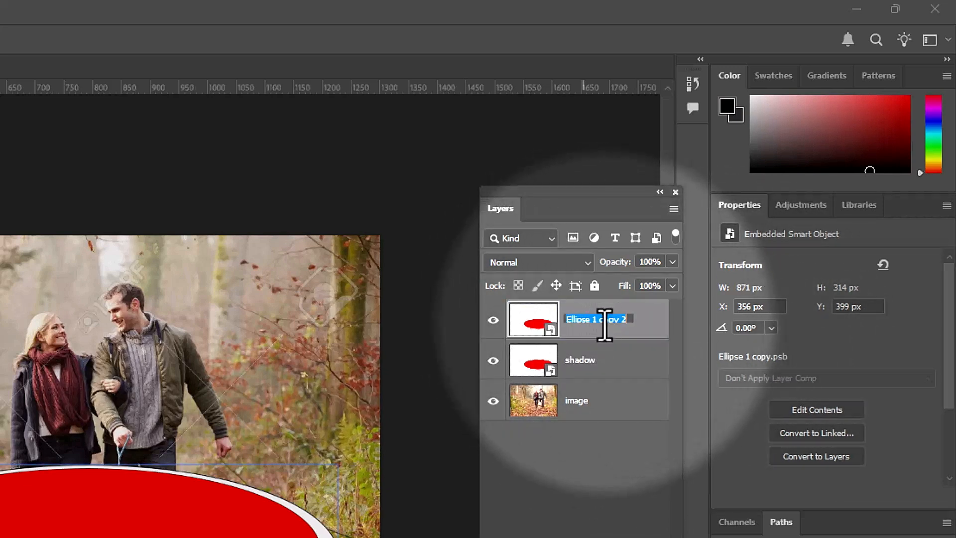
pyautogui.write('frame')
pyautogui.press('Return')
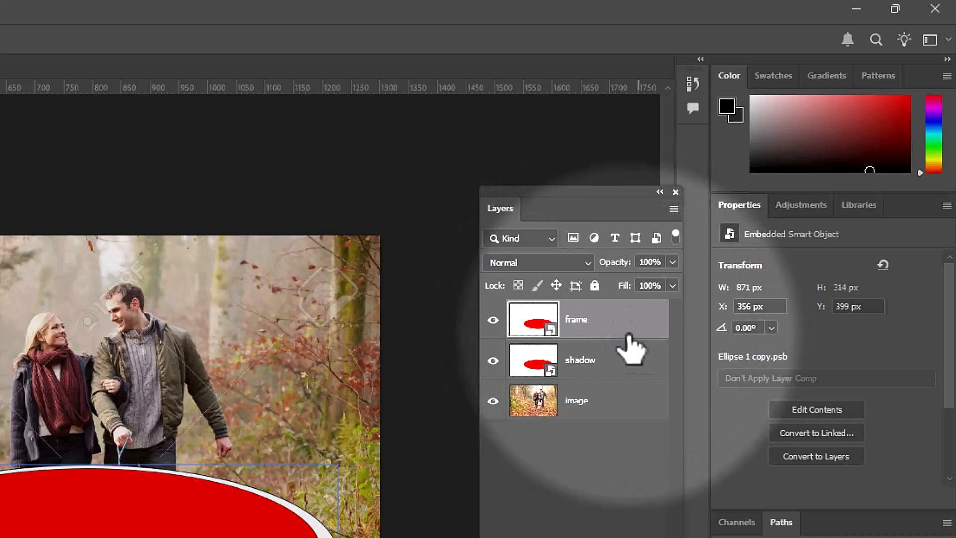
# Select the frame layer and hide it.
pyautogui.click(600, 403)
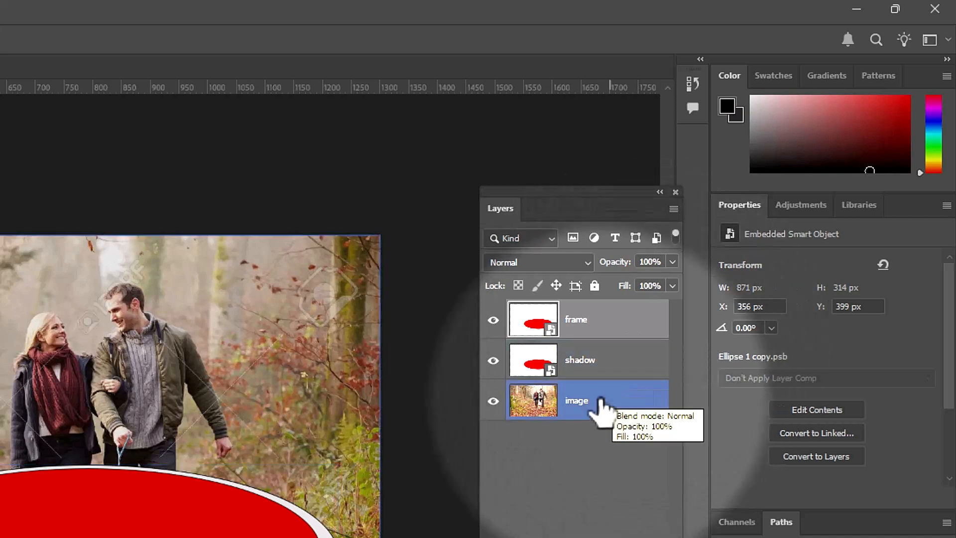
pyautogui.click(574, 362)
pyautogui.click(595, 317)
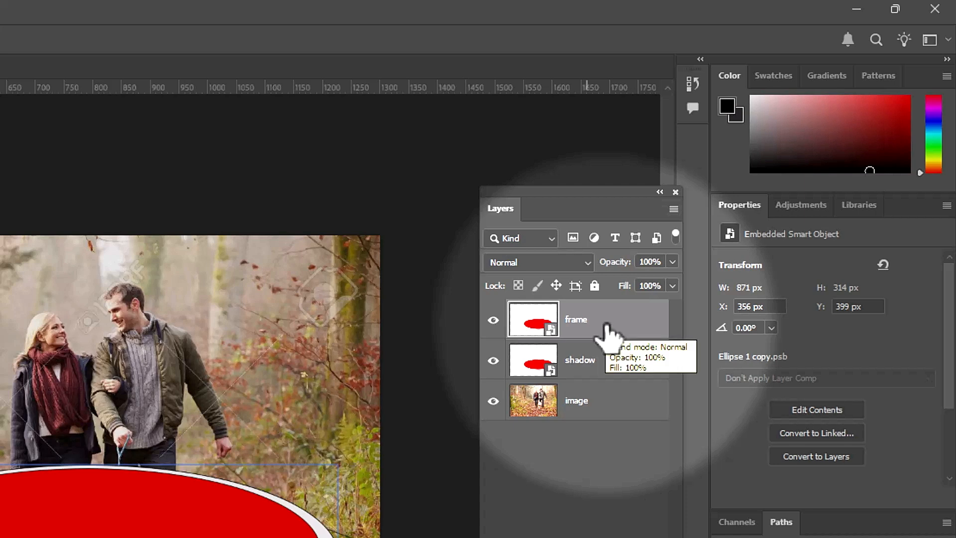
pyautogui.keyDown('shift'); pyautogui.click(574, 365); pyautogui.keyUp('shift')
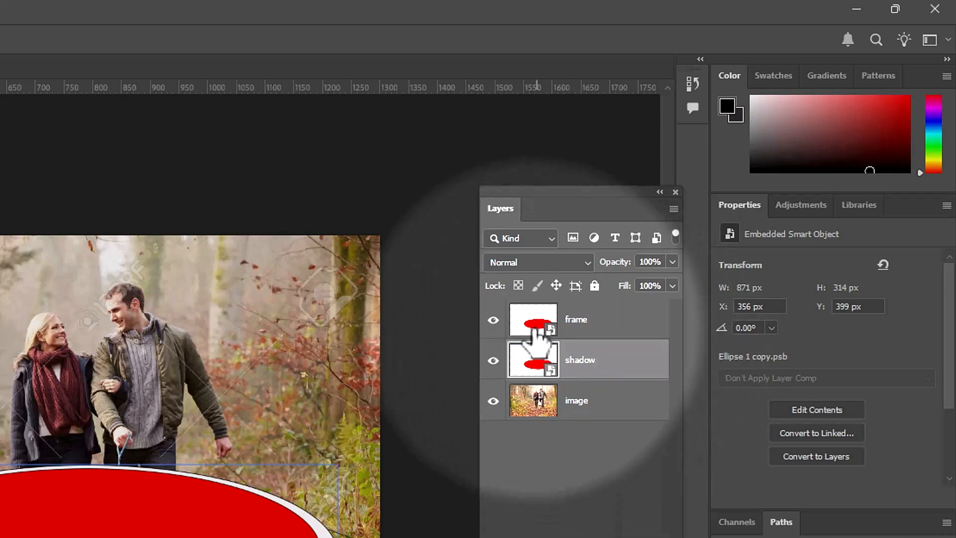
pyautogui.click(493, 322)
pyautogui.click(493, 321)
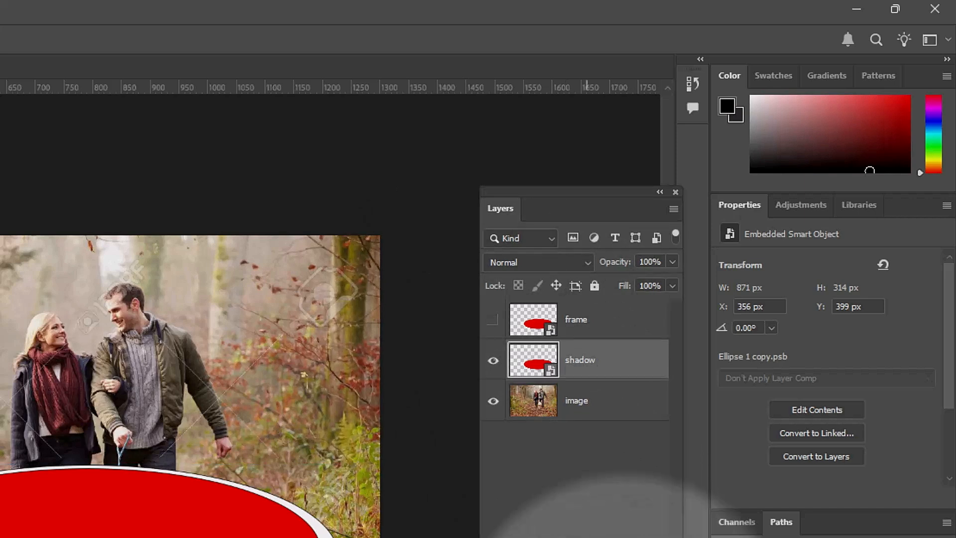
# Give the shadow layer a black #000000 Color Overlay and make frame visible again.
pyautogui.doubleClick(602, 363)
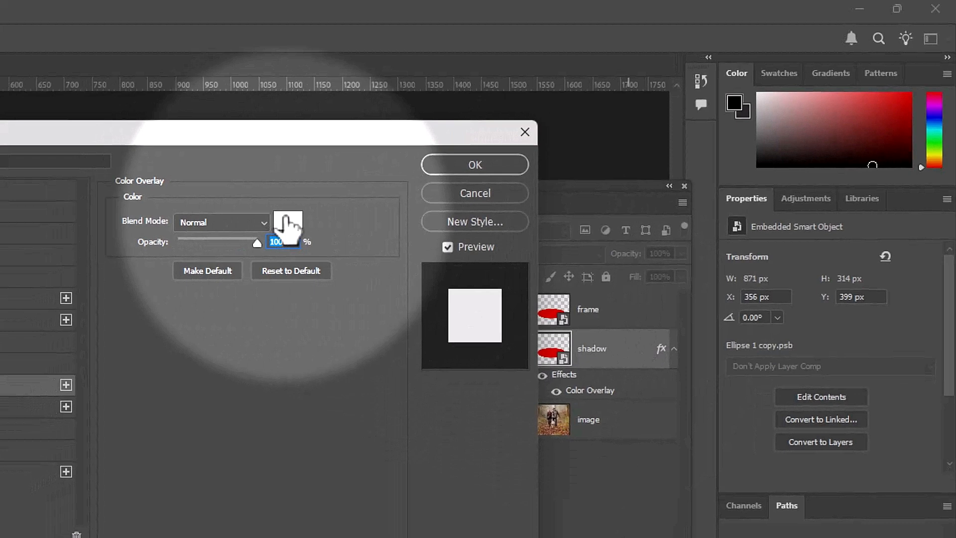
pyautogui.click(286, 225)
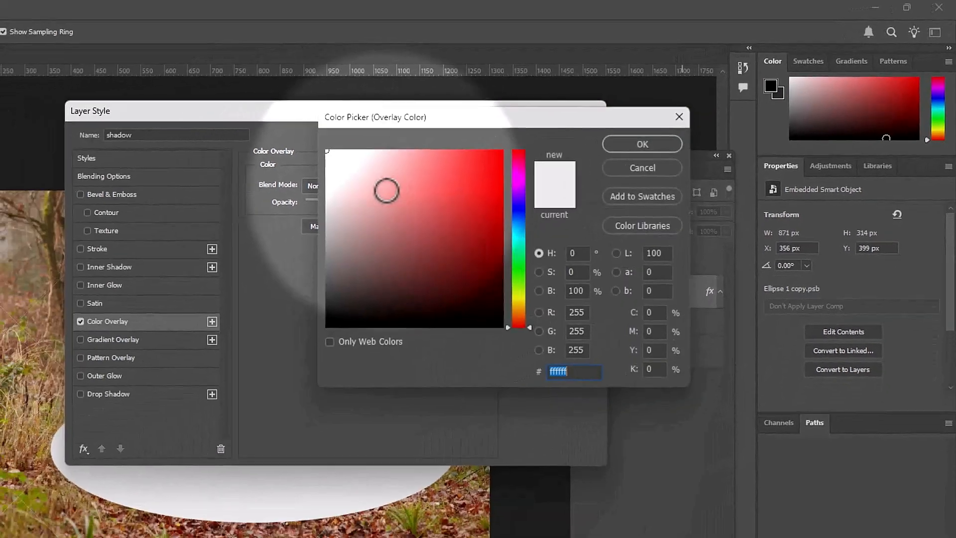
pyautogui.click(406, 391)
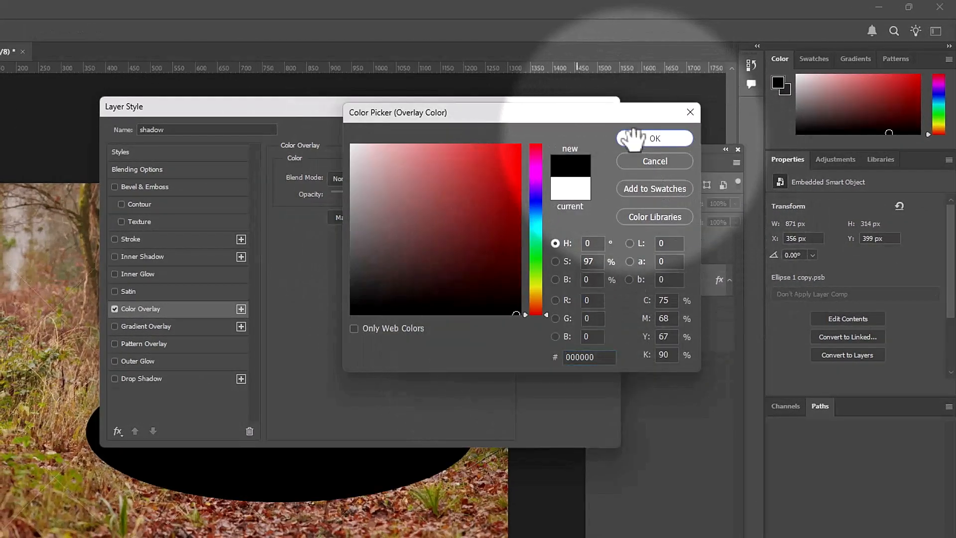
pyautogui.click(651, 139)
pyautogui.click(568, 132)
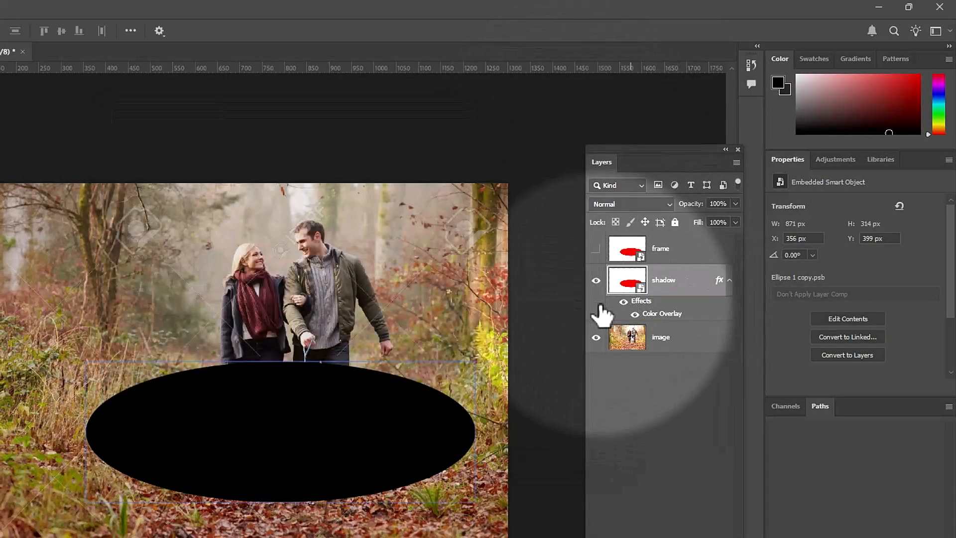
pyautogui.click(595, 248)
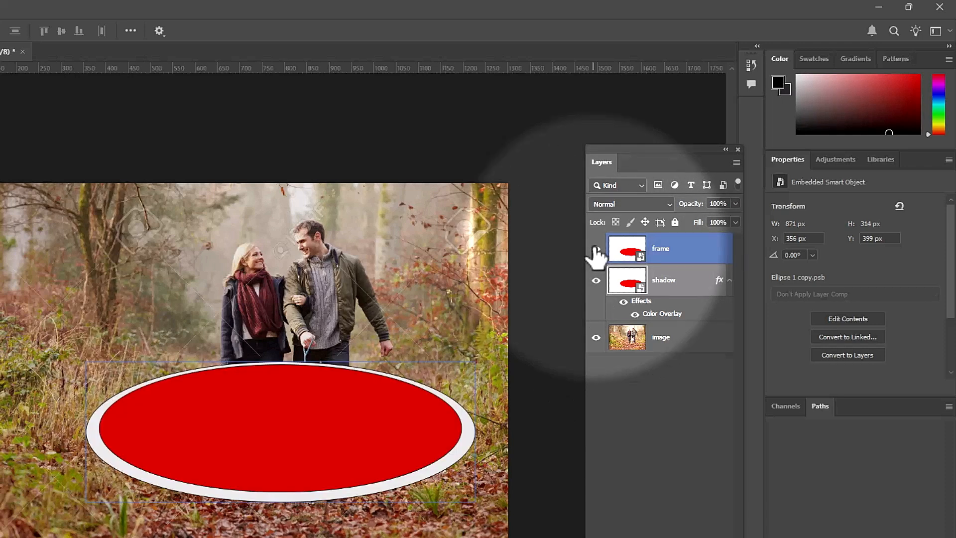
# Warp the frame oval with custom grid handles into a curved, bowl-like shape.
pyautogui.click(626, 255)
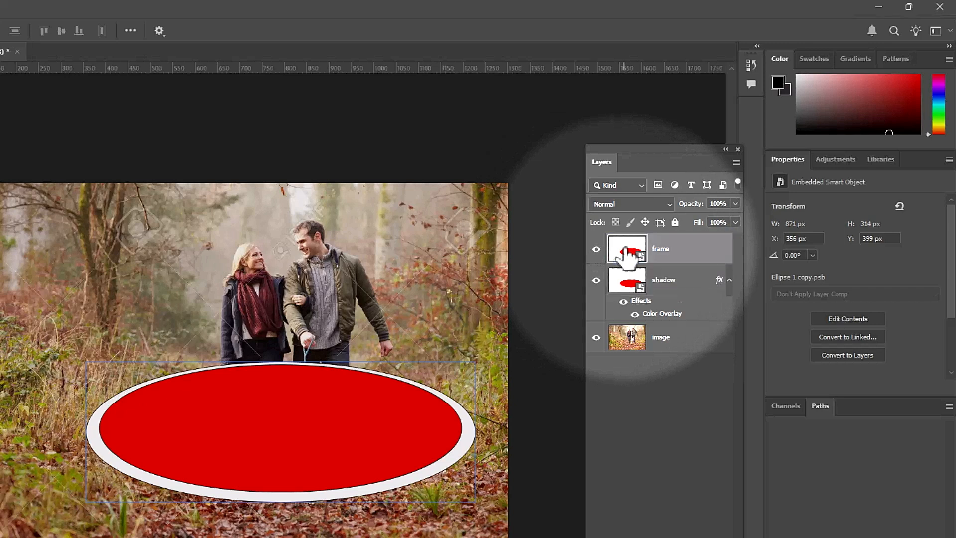
pyautogui.rightClick(626, 254)
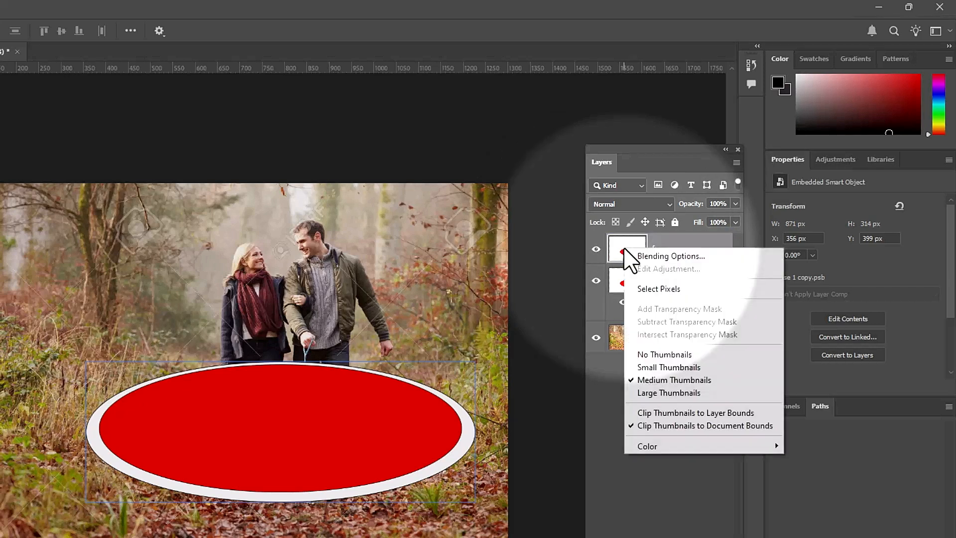
pyautogui.click(623, 248)
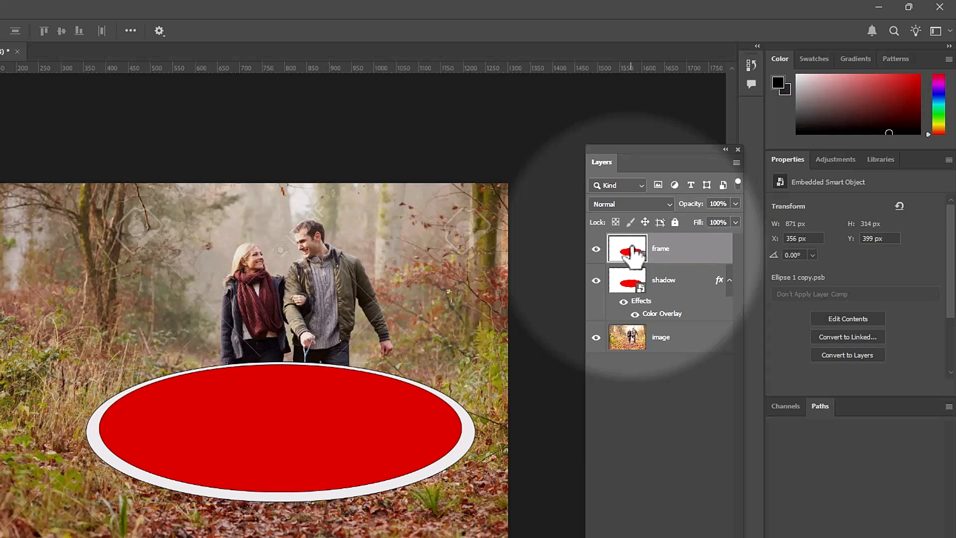
pyautogui.hotkey('ctrl', 't')
pyautogui.rightClick(329, 424)
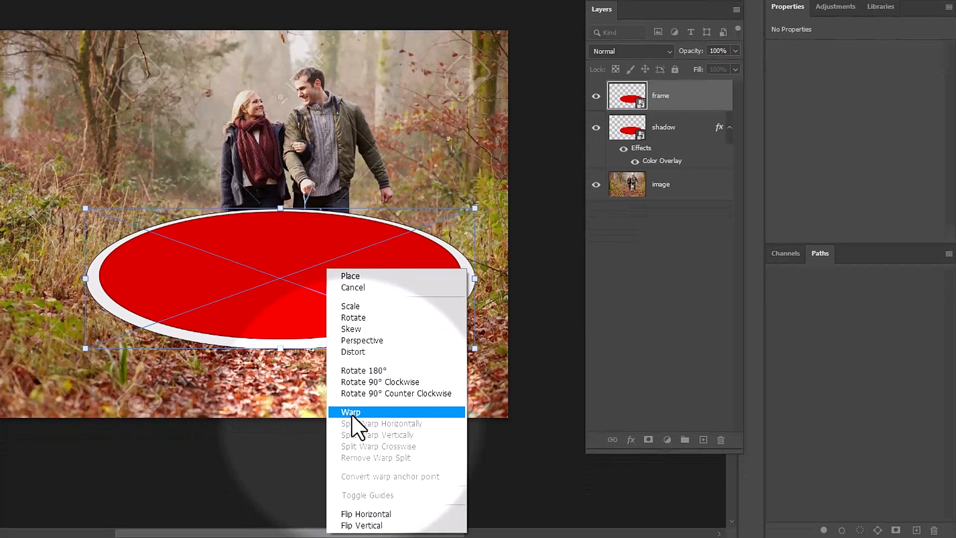
pyautogui.click(411, 421)
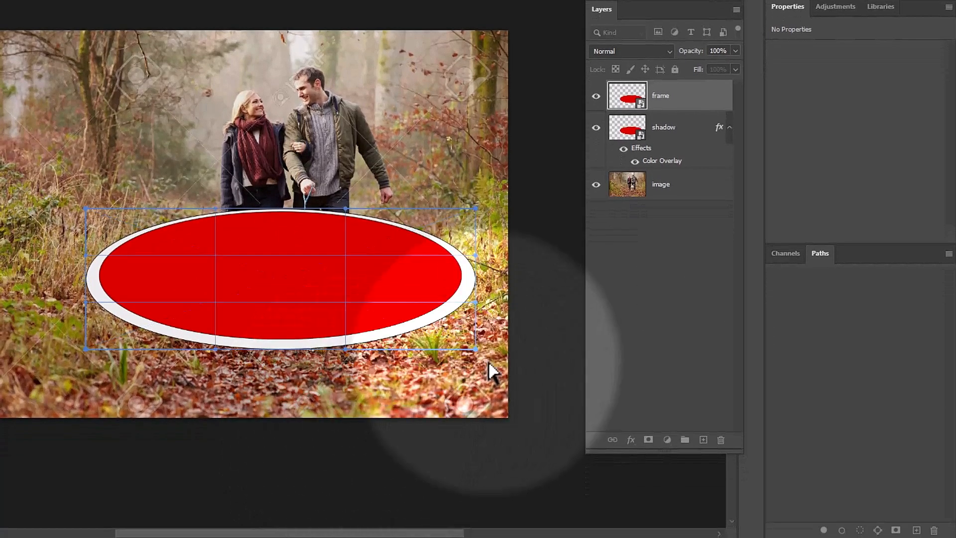
pyautogui.moveTo(477, 351); pyautogui.dragTo(472, 265)
pyautogui.moveTo(85, 348); pyautogui.dragTo(126, 293)
pyautogui.moveTo(87, 211); pyautogui.dragTo(125, 170)
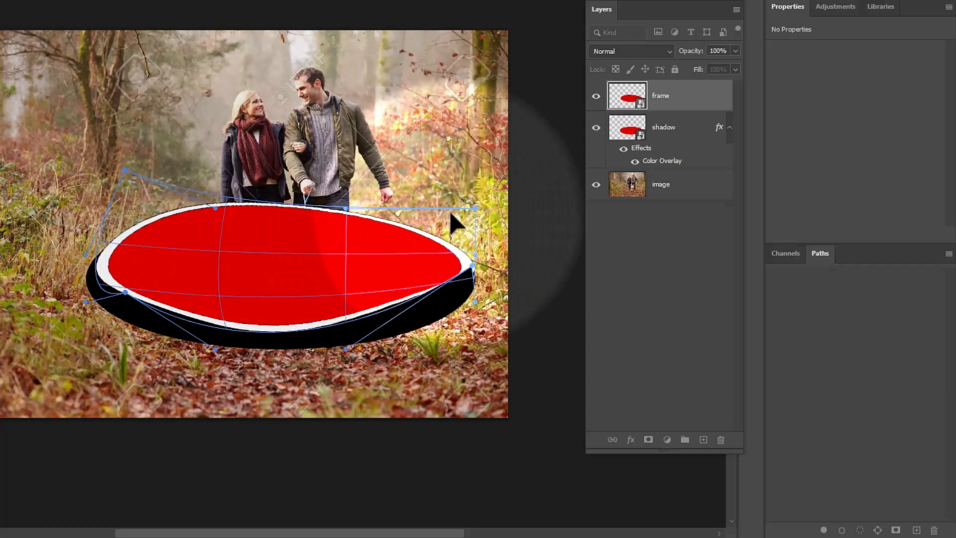
pyautogui.moveTo(477, 201); pyautogui.dragTo(476, 176)
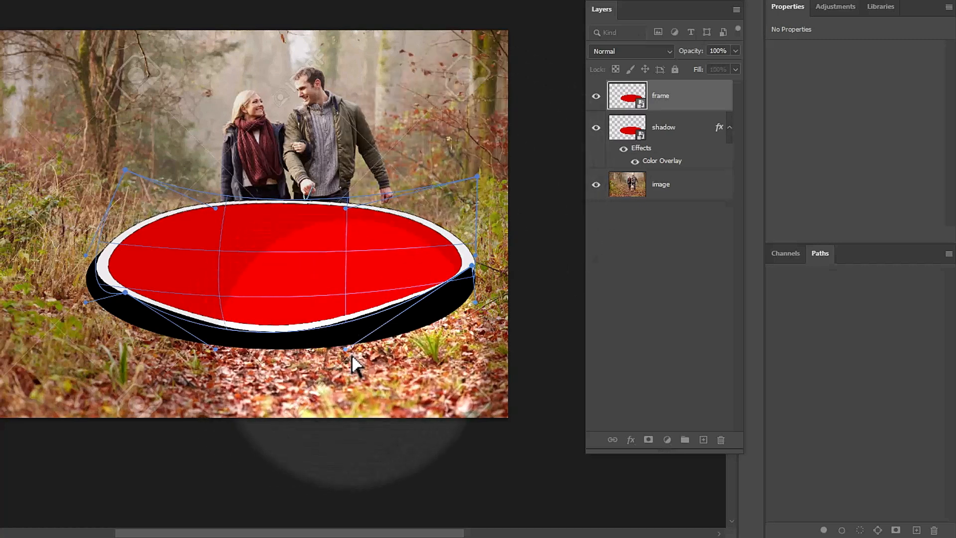
pyautogui.moveTo(346, 349); pyautogui.dragTo(368, 381)
pyautogui.moveTo(215, 349); pyautogui.dragTo(170, 365)
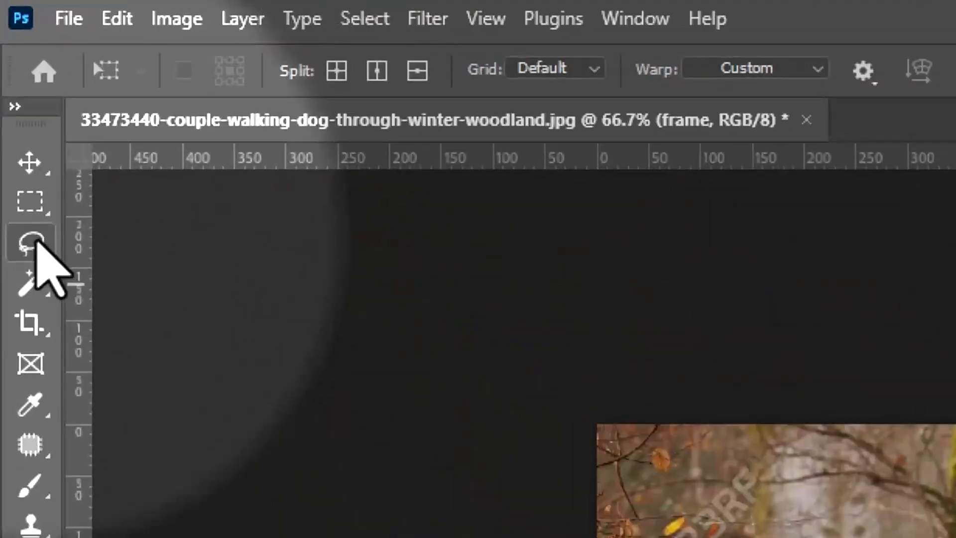
# Magic Wand-select the red interior of the oval, then make the image layer active.
pyautogui.click(10, 76)
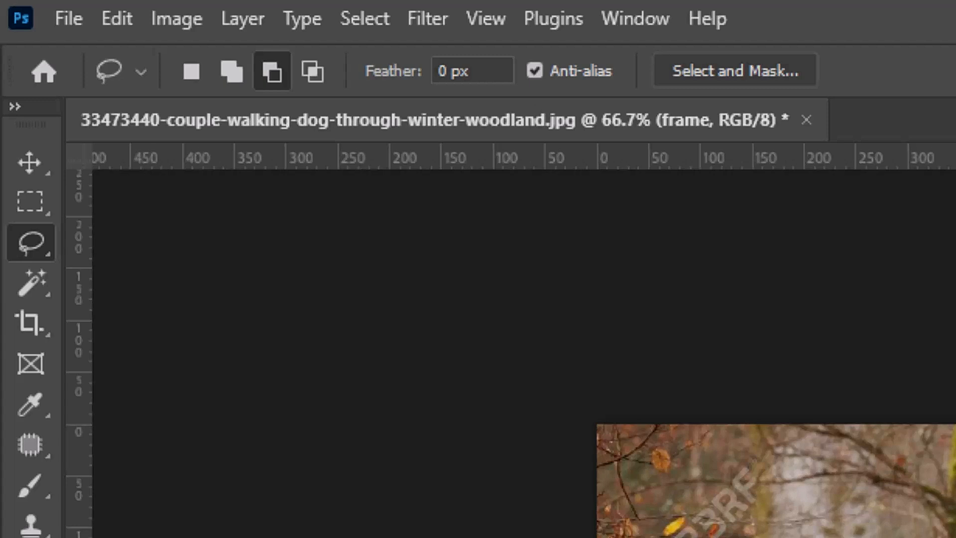
pyautogui.click(30, 285)
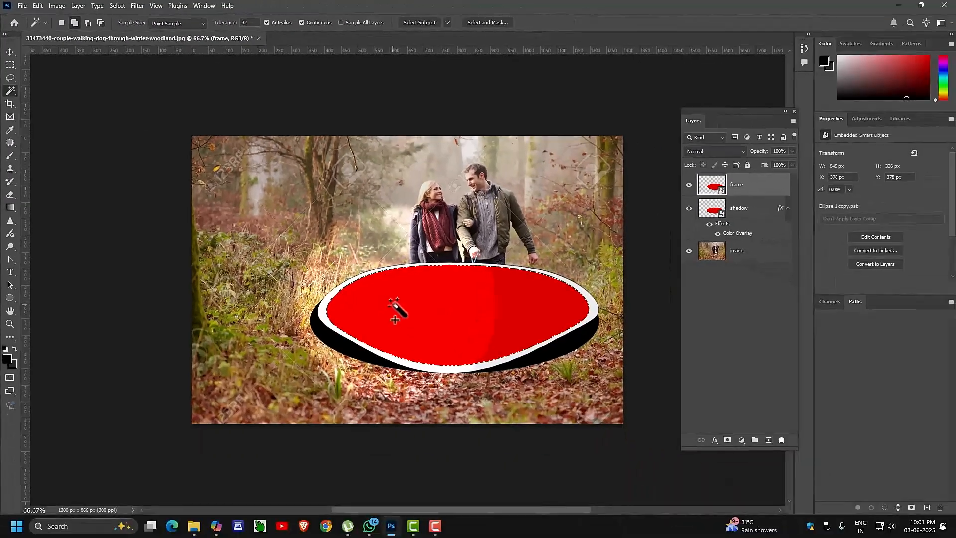
pyautogui.click(392, 302)
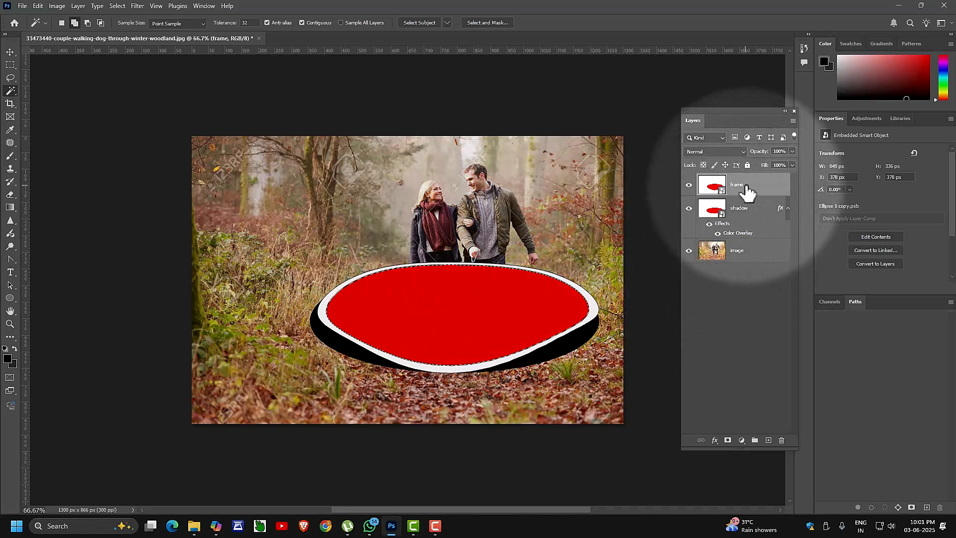
pyautogui.click(749, 258)
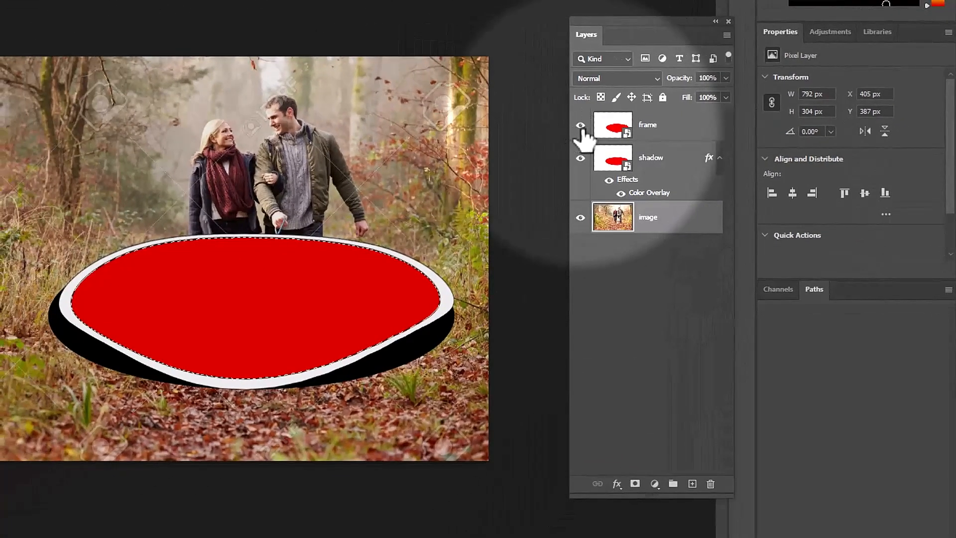
# Copy the oval woodland area to Layer 1, move it above frame, and keep frame visible.
pyautogui.click(328, 209)
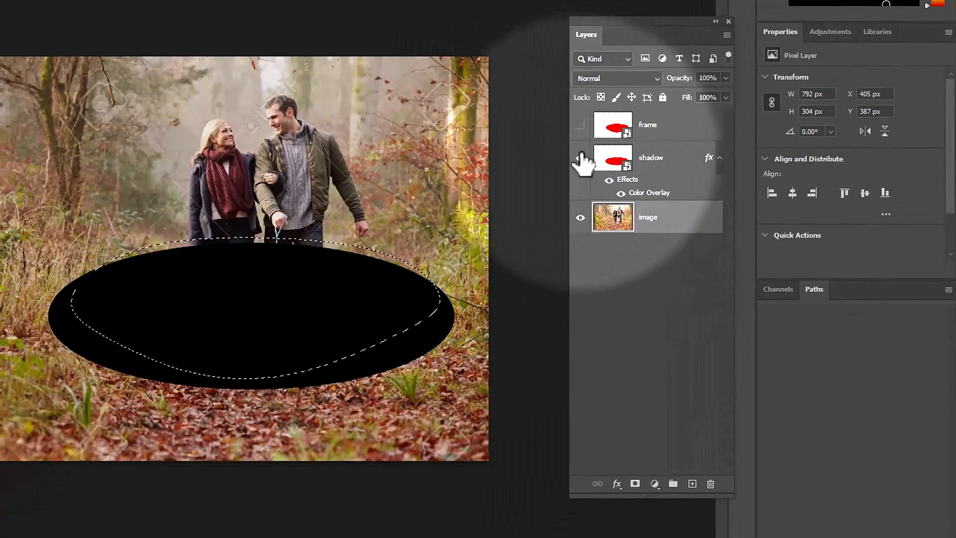
pyautogui.click(579, 159)
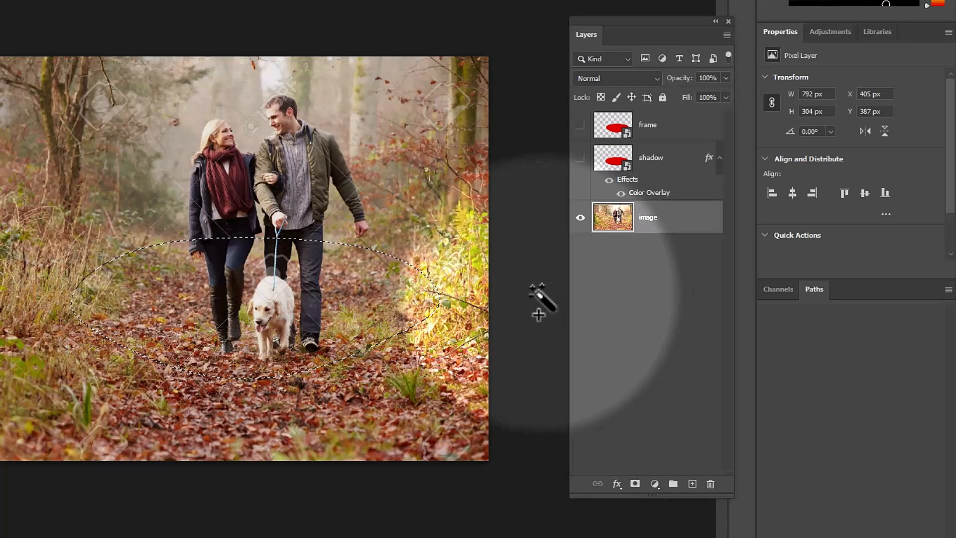
pyautogui.hotkey('ctrl', 'd')
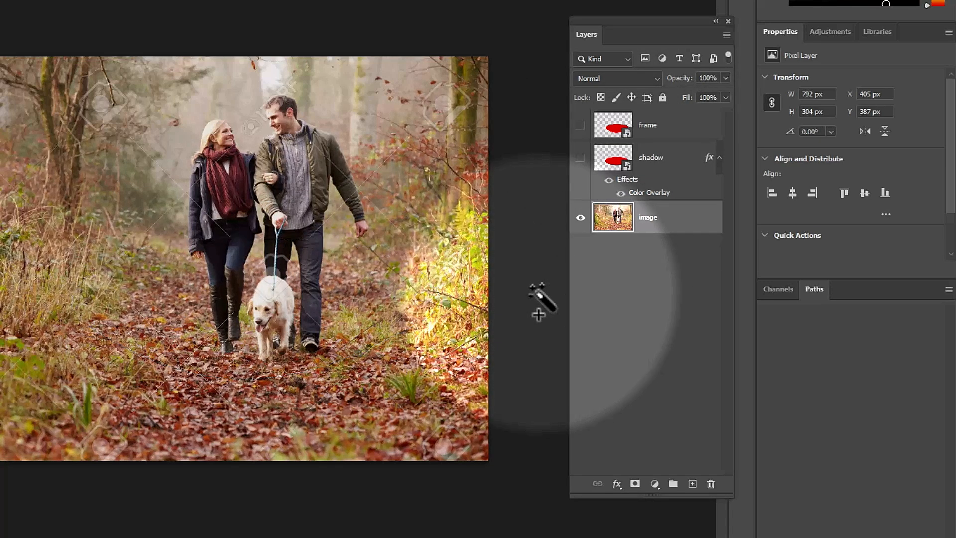
pyautogui.hotkey('ctrl', 'j')
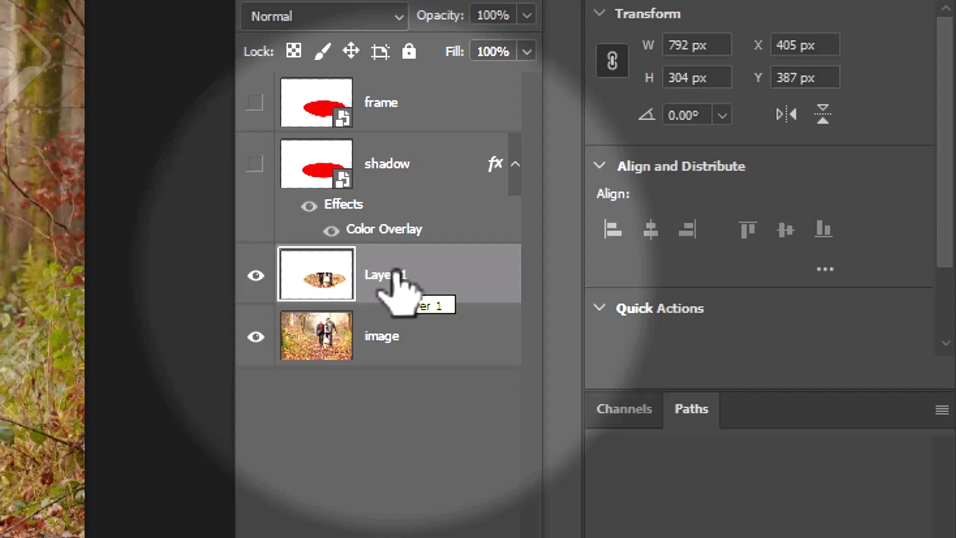
pyautogui.moveTo(397, 273); pyautogui.dragTo(419, 82)
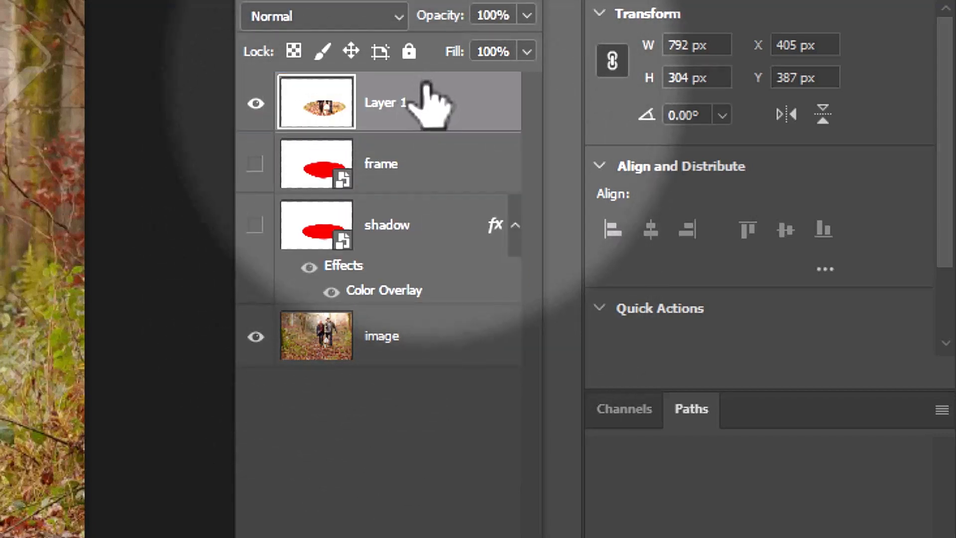
pyautogui.click(256, 164)
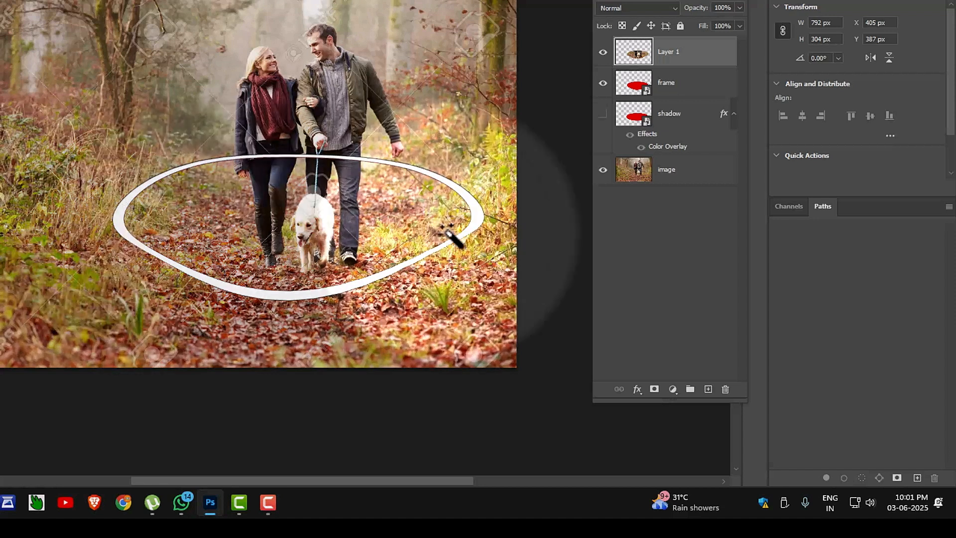
# Move the image layer to the top, cut the couple and dog onto Layer 2, and hide image.
pyautogui.click(696, 174)
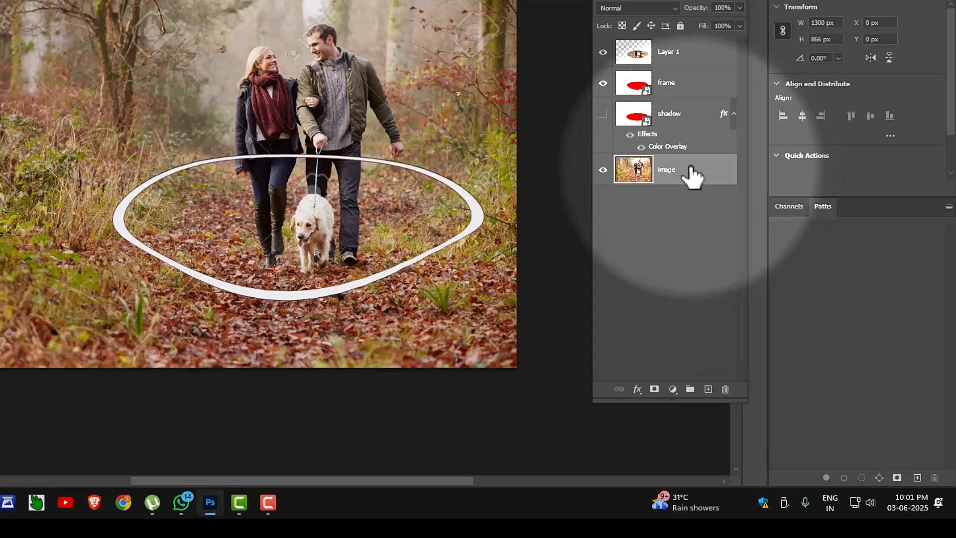
pyautogui.moveTo(695, 175); pyautogui.dragTo(691, 54)
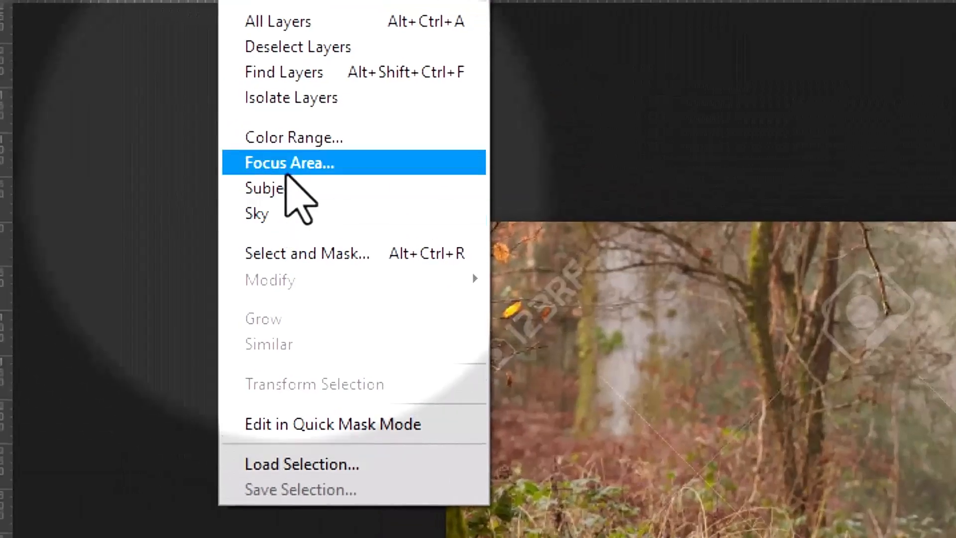
pyautogui.click(286, 188)
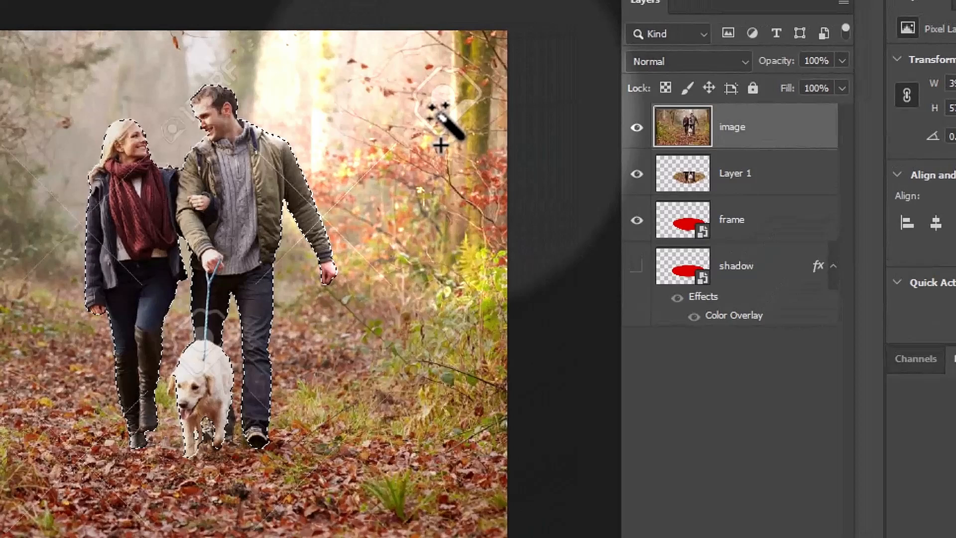
pyautogui.hotkey('ctrl', 'j')
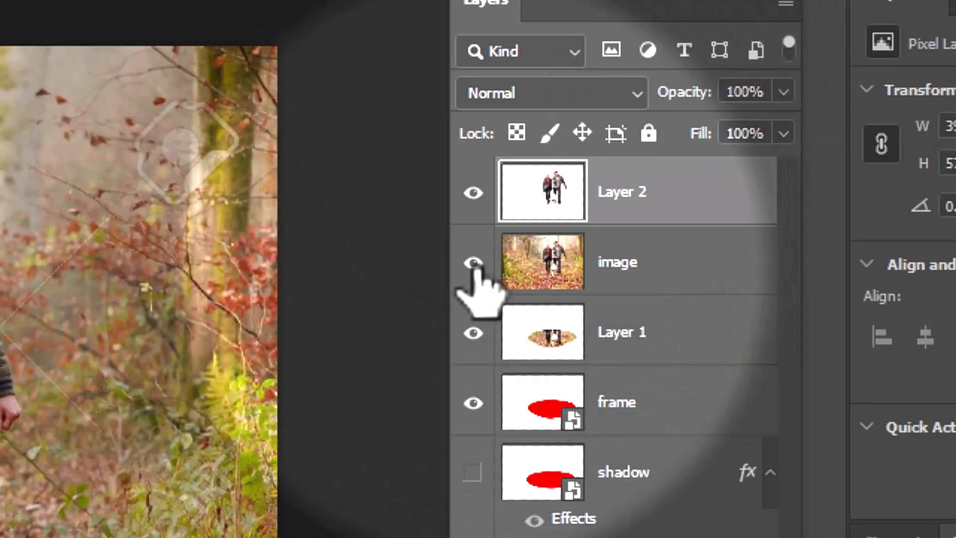
pyautogui.click(473, 262)
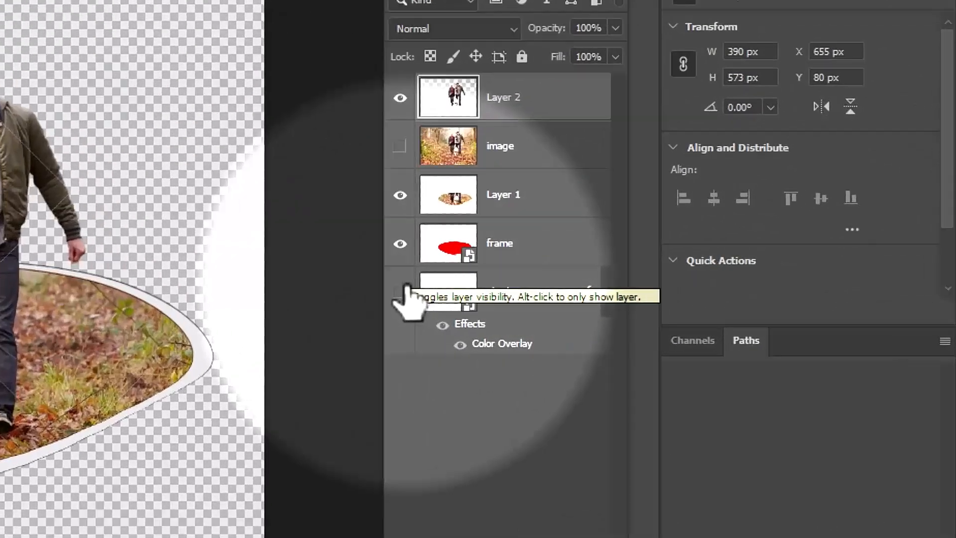
# Show the shadow, move the image layer below it, and select shadow through Layer 2.
pyautogui.click(688, 278)
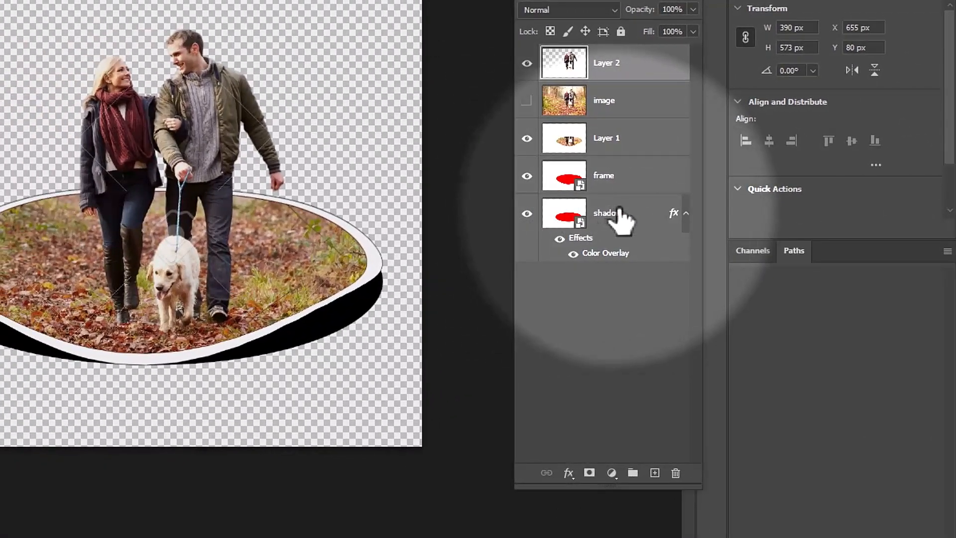
pyautogui.click(541, 283)
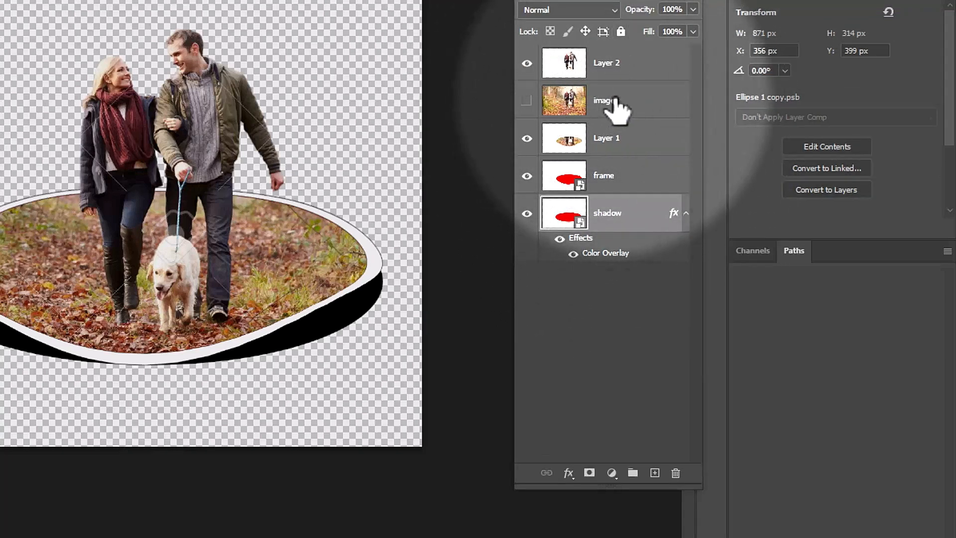
pyautogui.moveTo(617, 107); pyautogui.dragTo(626, 311)
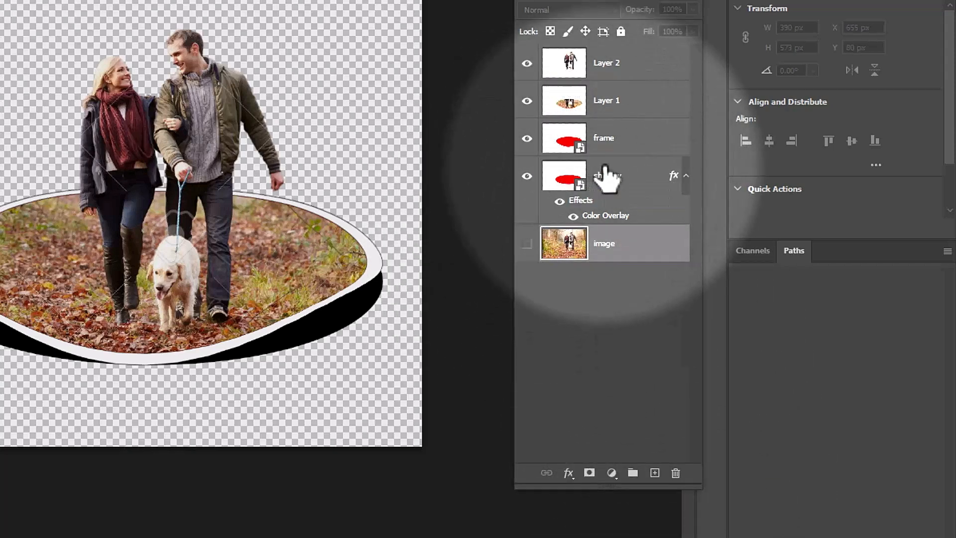
pyautogui.click(605, 179)
pyautogui.keyDown('shift'); pyautogui.click(601, 72); pyautogui.keyUp('shift')
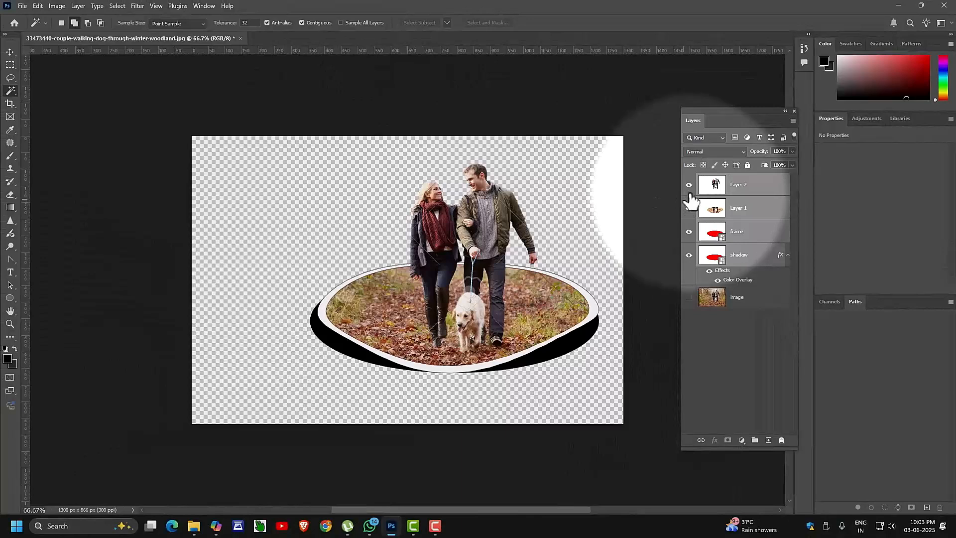
pyautogui.click(688, 185)
# Show Layer 2 again and add a new empty Layer 3 below the image layer.
pyautogui.click(688, 185)
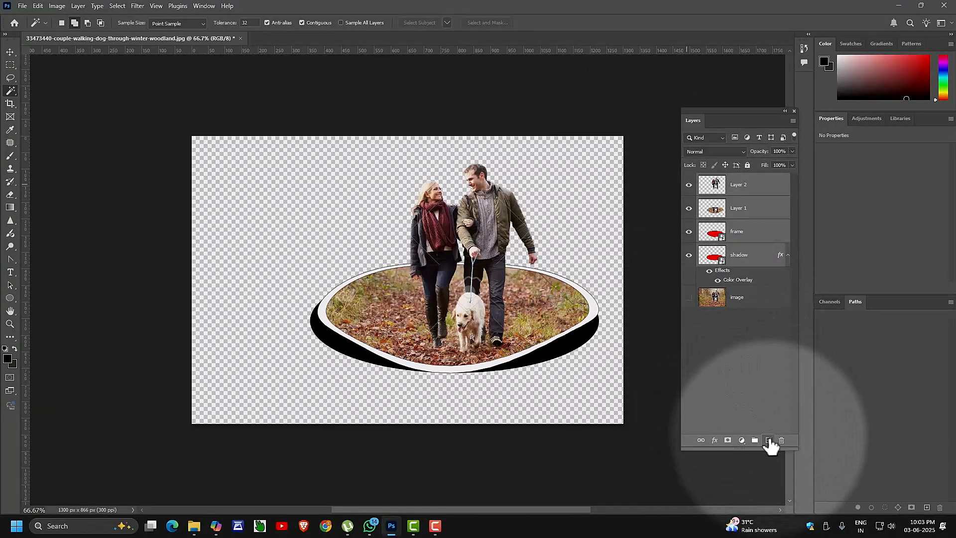
pyautogui.click(737, 298)
pyautogui.click(768, 440)
pyautogui.moveTo(752, 298); pyautogui.dragTo(759, 344)
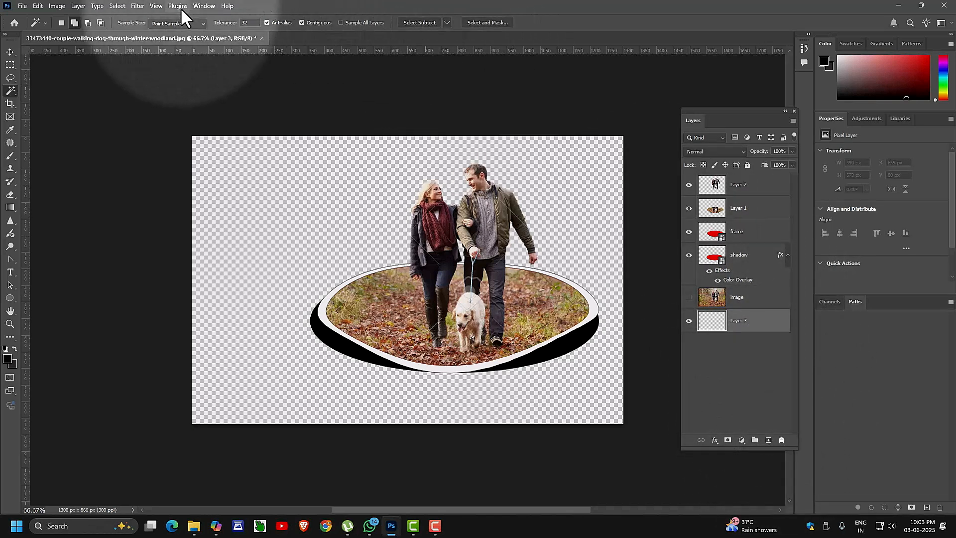
# Add a Red_03 Gradient Fill layer at 90° as a pink-red backdrop at the bottom.
pyautogui.click(741, 440)
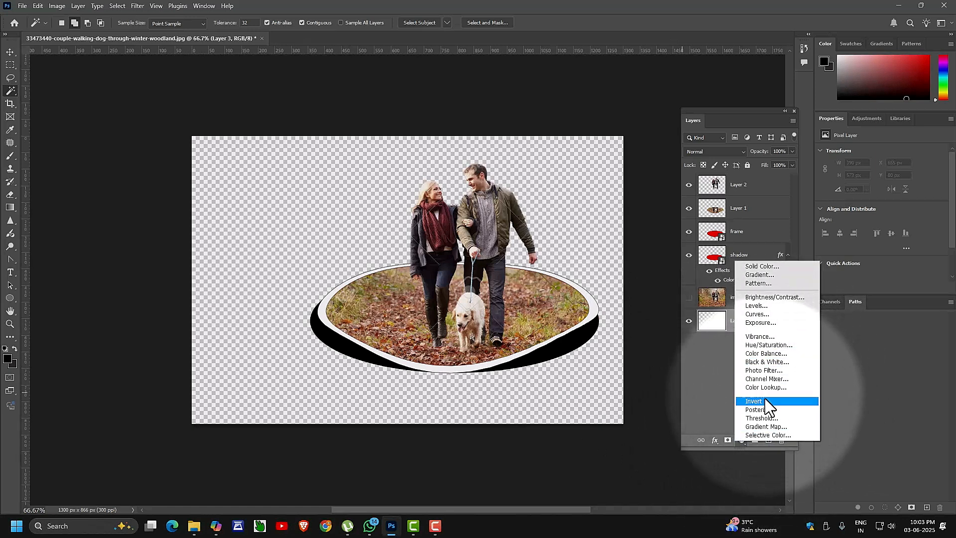
pyautogui.click(755, 274)
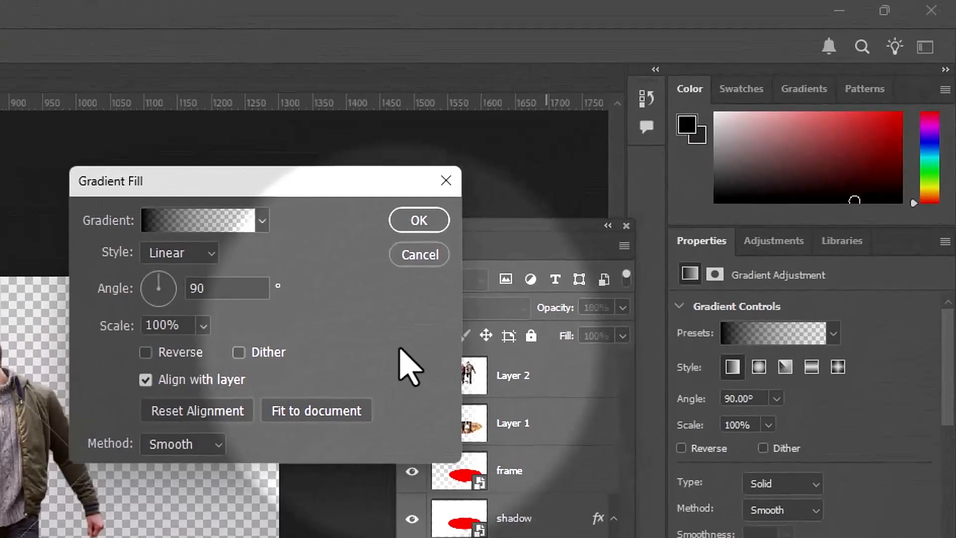
pyautogui.click(219, 224)
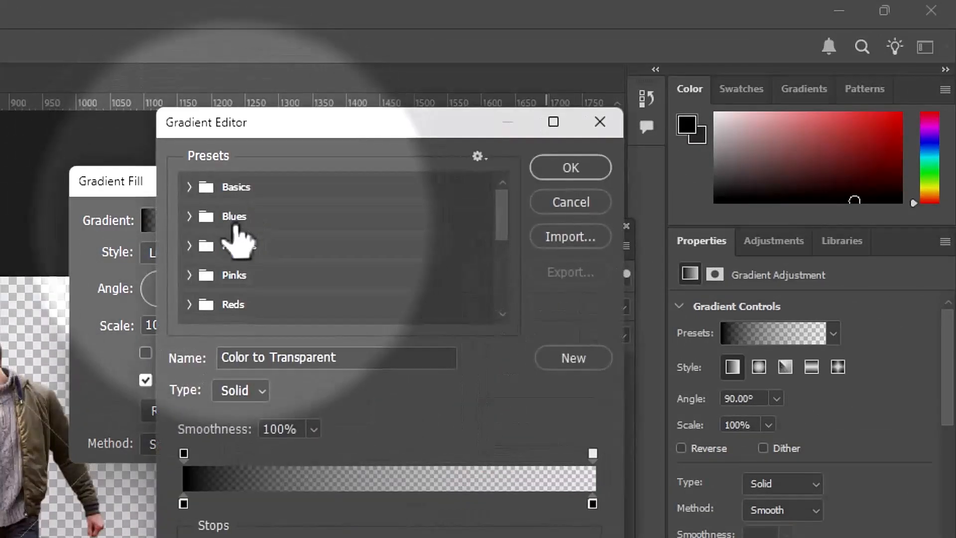
pyautogui.click(199, 304)
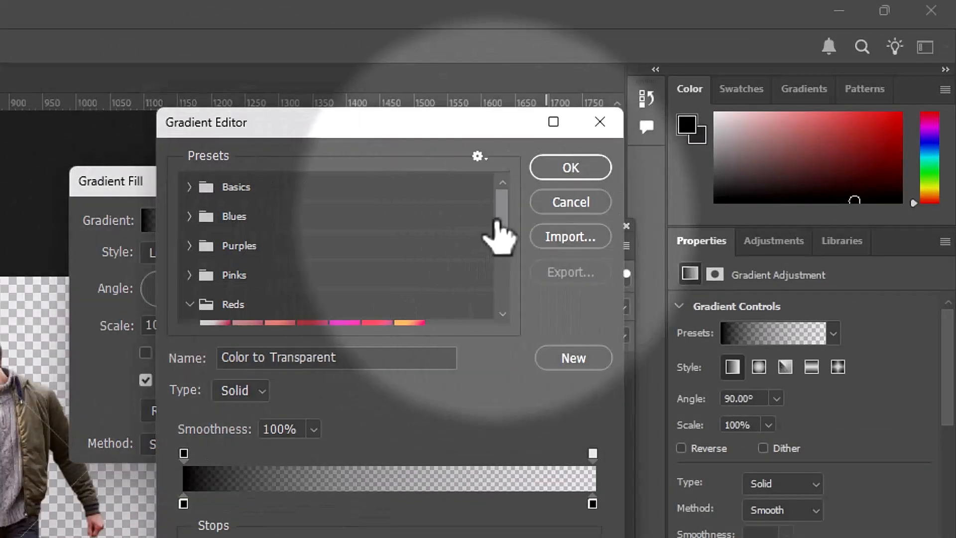
pyautogui.moveTo(504, 225); pyautogui.dragTo(503, 265)
pyautogui.click(283, 226)
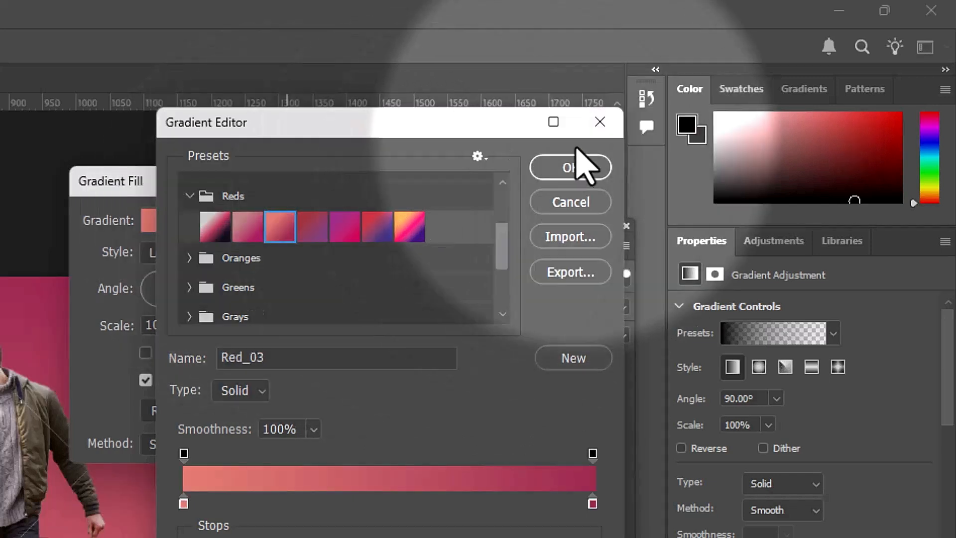
pyautogui.click(573, 169)
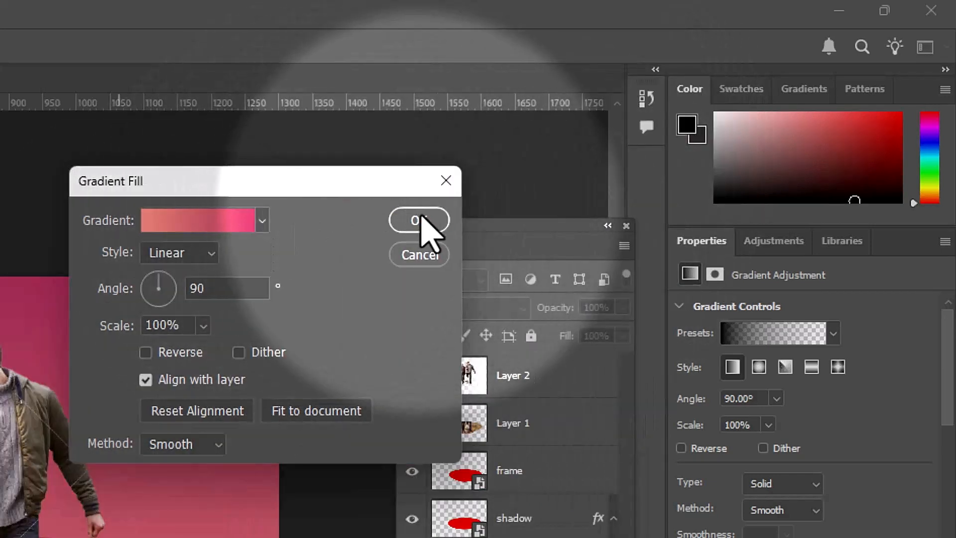
pyautogui.click(424, 222)
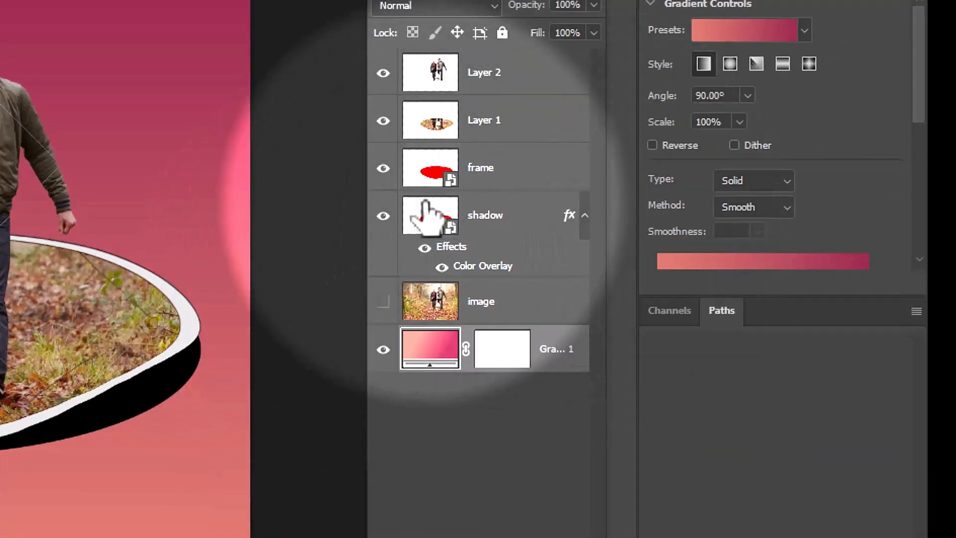
pyautogui.click(383, 216)
# Apply a Gaussian Blur of about 12.5 px to the visible black shadow layer.
pyautogui.click(382, 216)
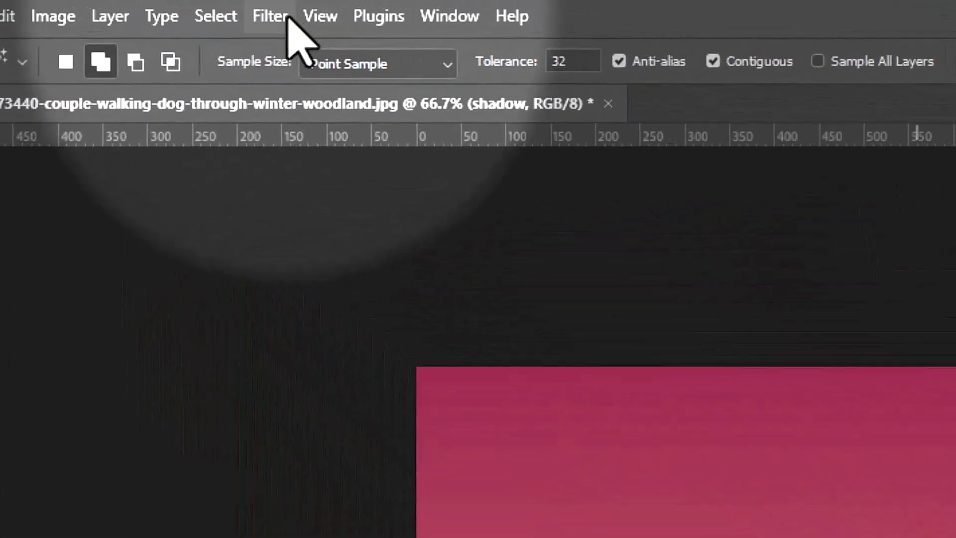
pyautogui.click(138, 6)
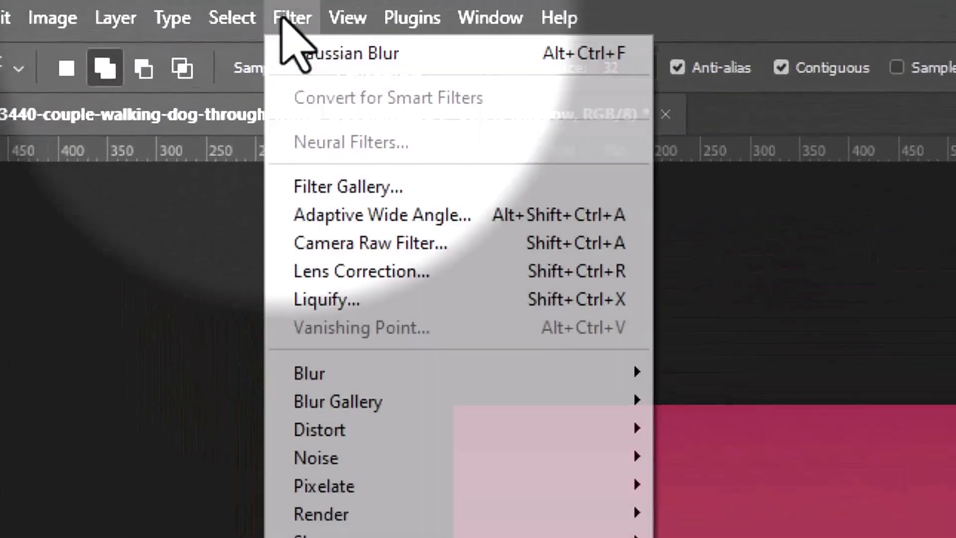
pyautogui.moveTo(340, 372)
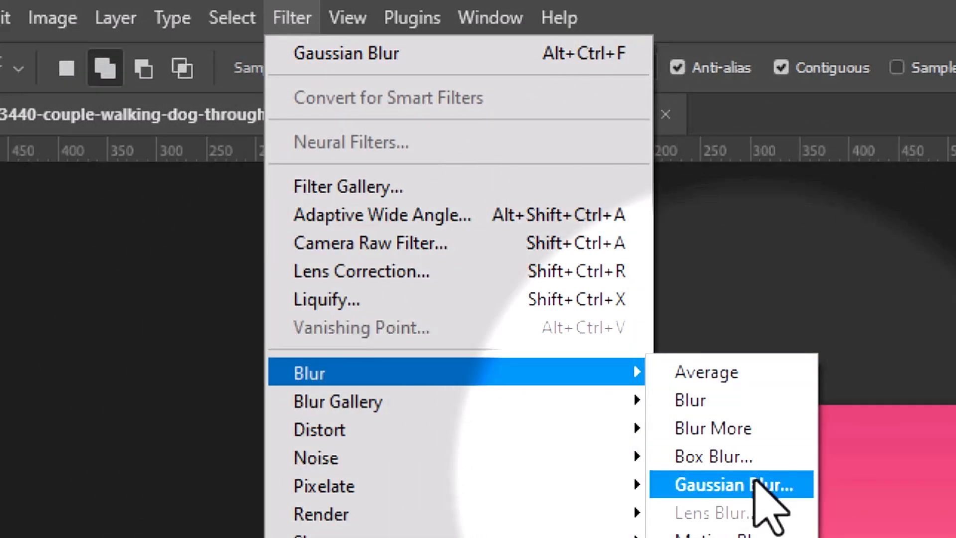
pyautogui.click(756, 481)
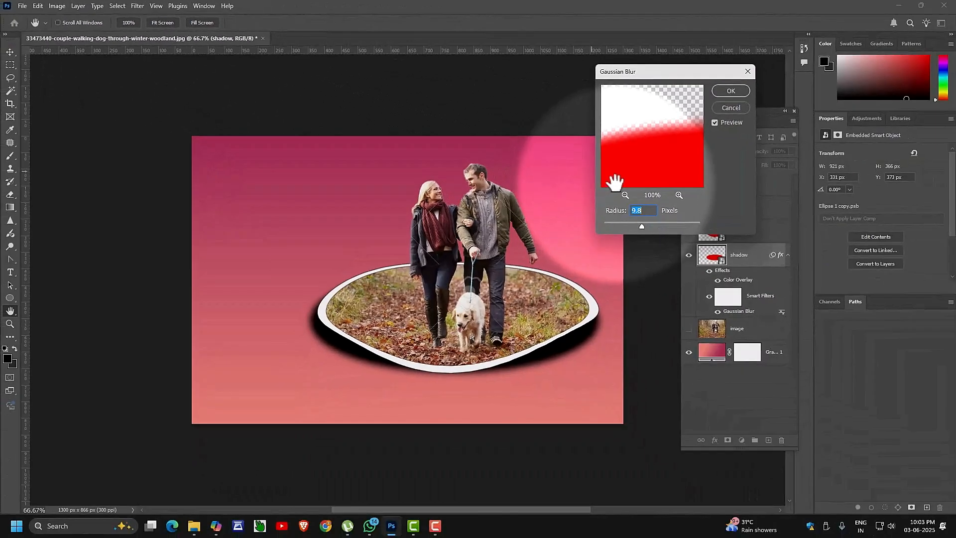
pyautogui.moveTo(642, 225); pyautogui.dragTo(643, 225)
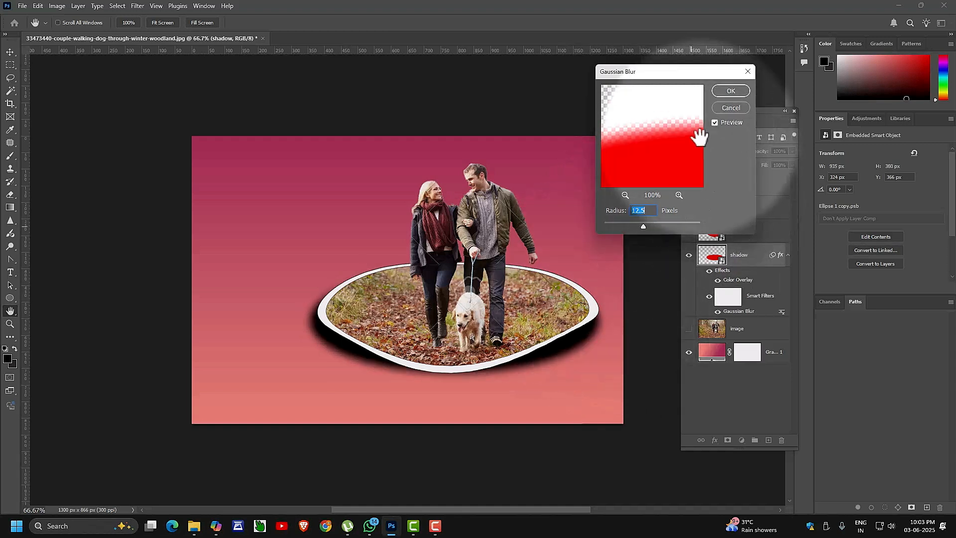
pyautogui.click(730, 90)
pyautogui.press('w')
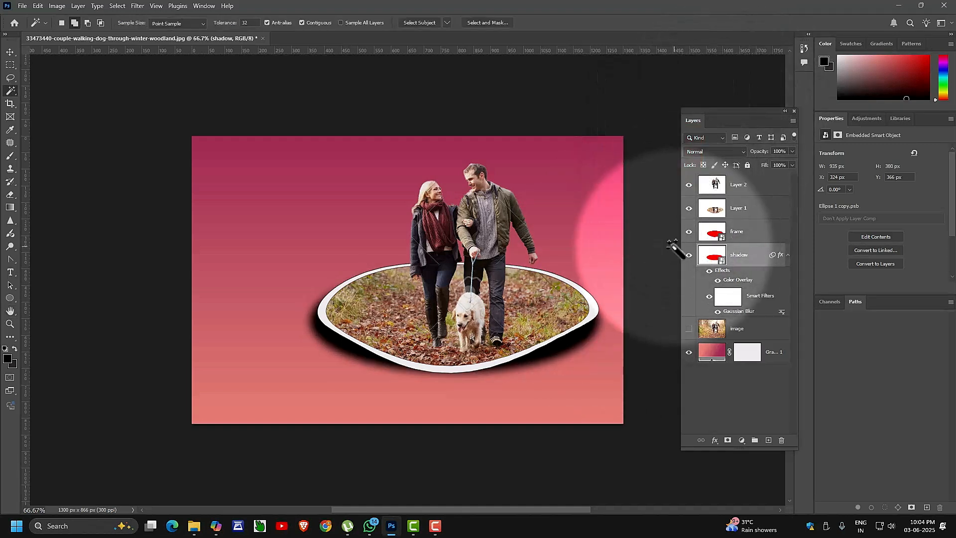
pyautogui.hotkey('ctrl', 't')
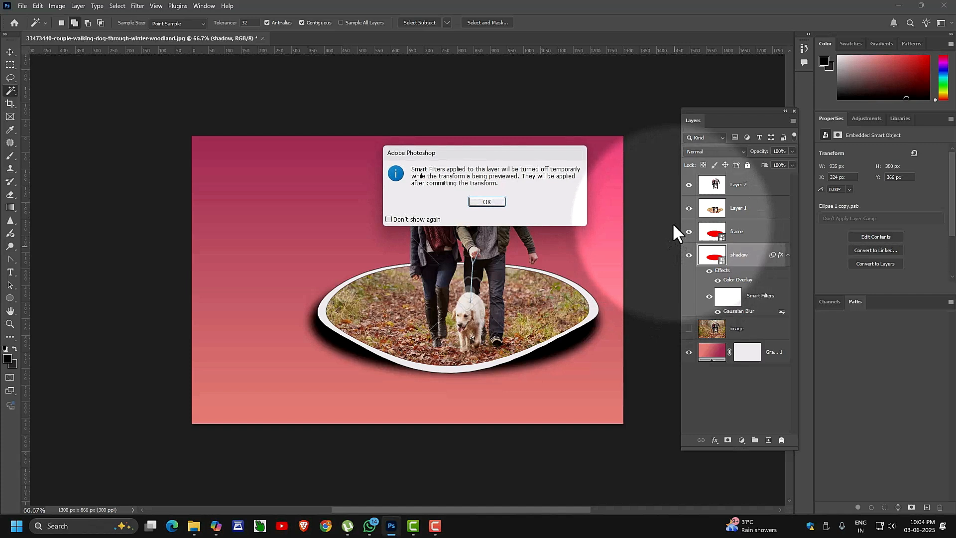
# Narrow the blurred shadow to about 907 × 370 px and nudge it down to Y 384.
pyautogui.click(484, 202)
pyautogui.moveTo(599, 320); pyautogui.dragTo(597, 321)
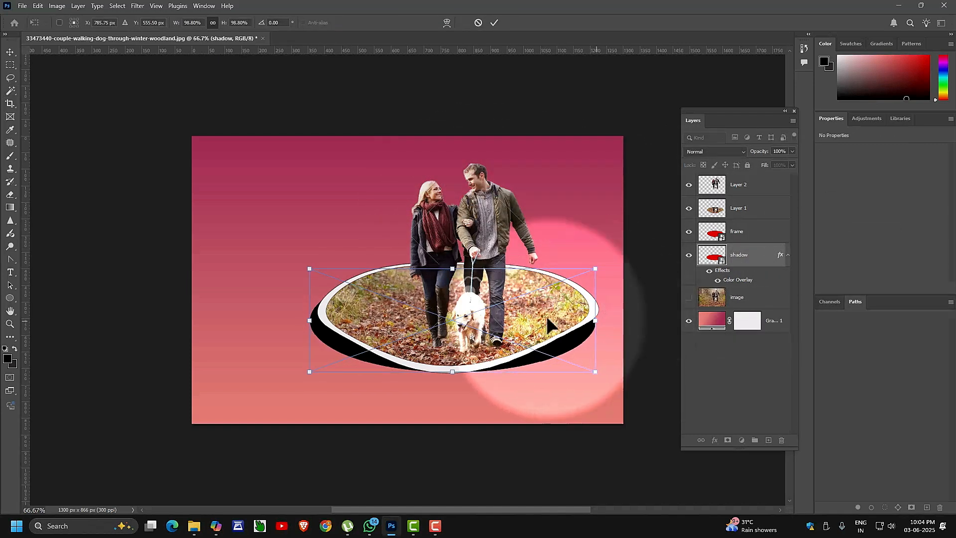
pyautogui.moveTo(308, 324); pyautogui.dragTo(317, 328)
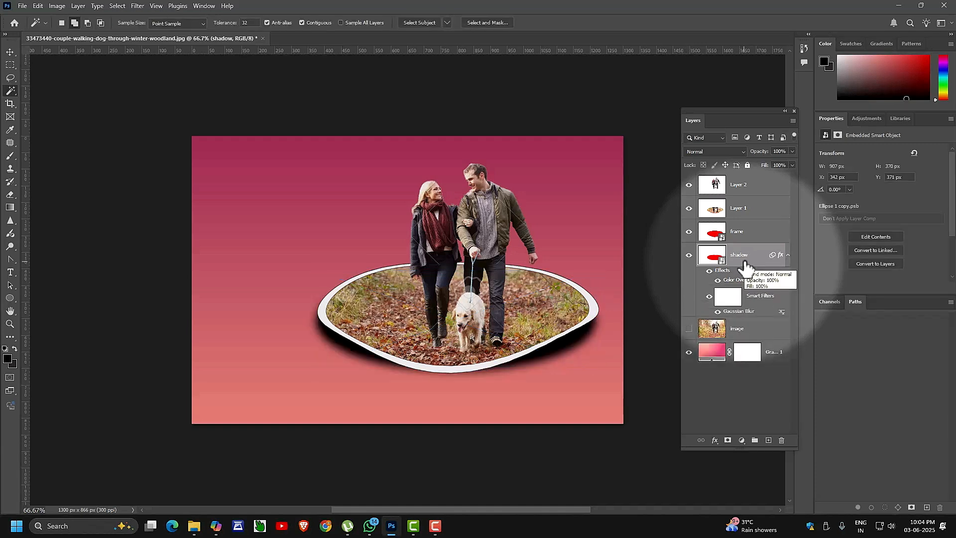
pyautogui.click(10, 52)
pyautogui.keyDown('ctrl'); pyautogui.click(454, 343); pyautogui.keyUp('ctrl')
pyautogui.moveTo(453, 343); pyautogui.dragTo(419, 335)
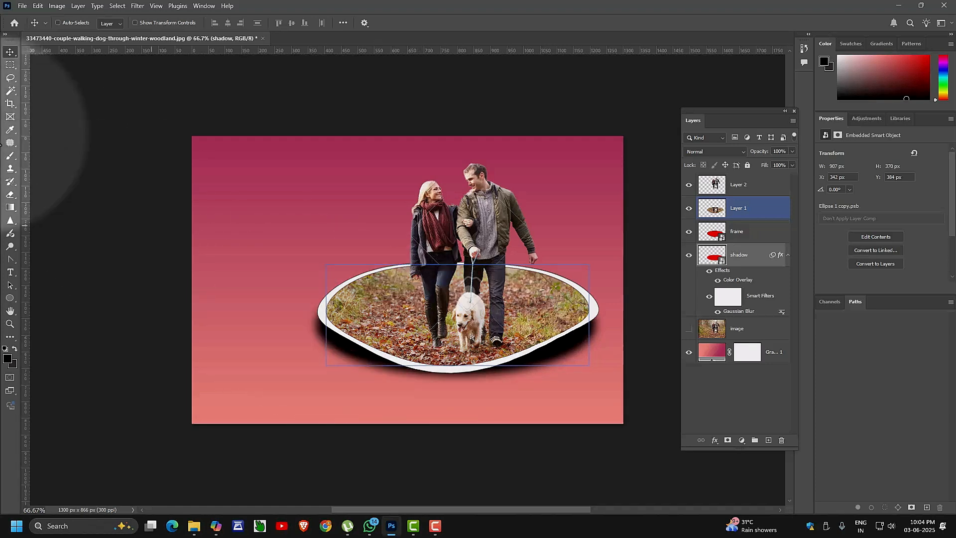
# Make the woodland image layer visible behind the portal, toggling it once to compare.
pyautogui.click(11, 77)
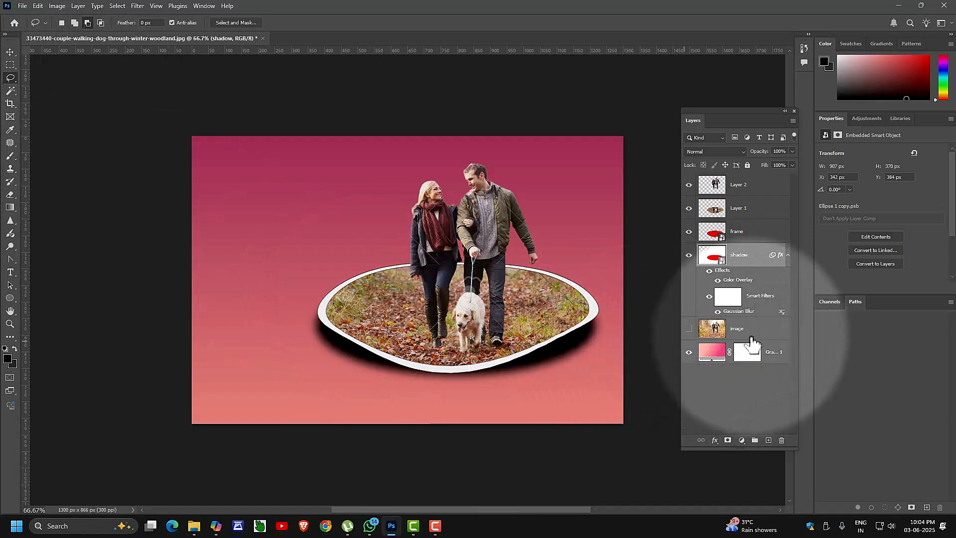
pyautogui.click(751, 338)
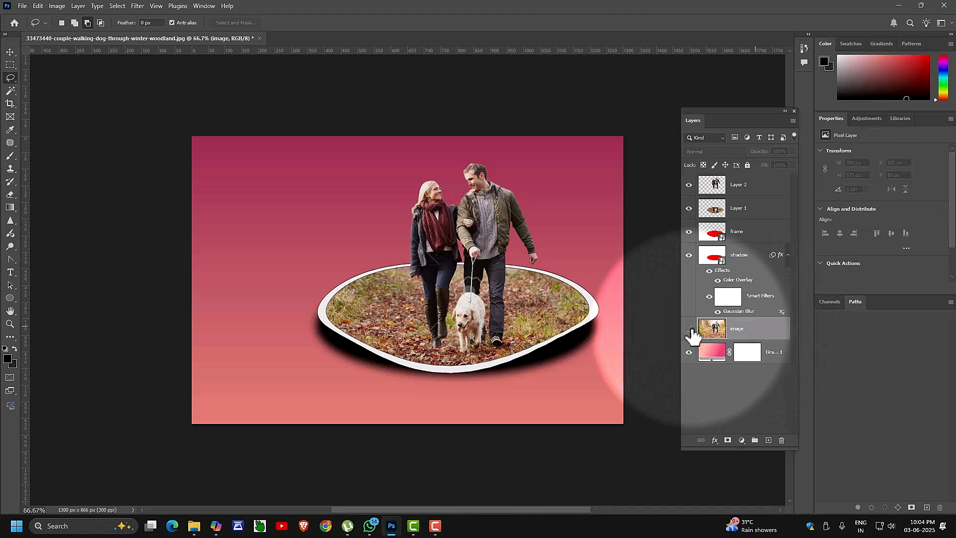
pyautogui.click(689, 329)
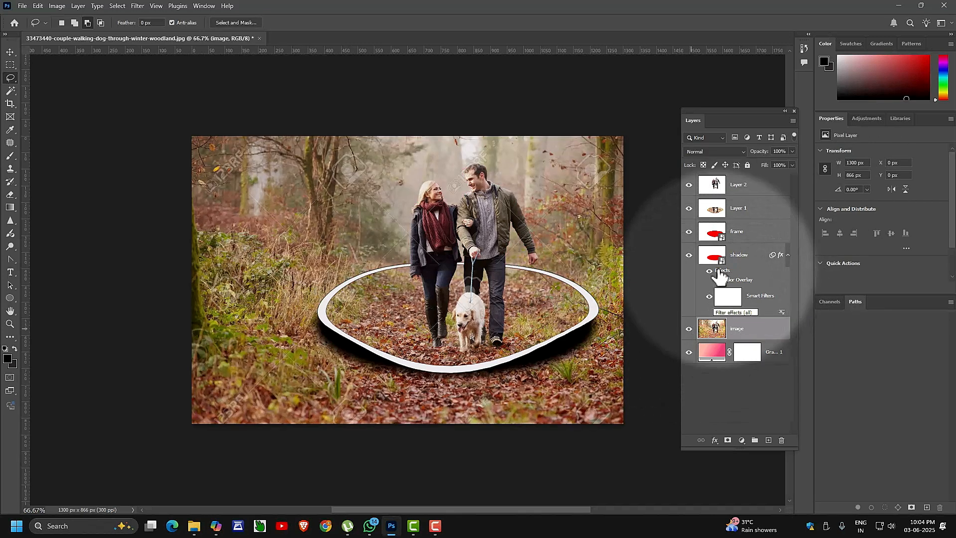
pyautogui.keyDown('shift'); pyautogui.click(737, 185); pyautogui.keyUp('shift')
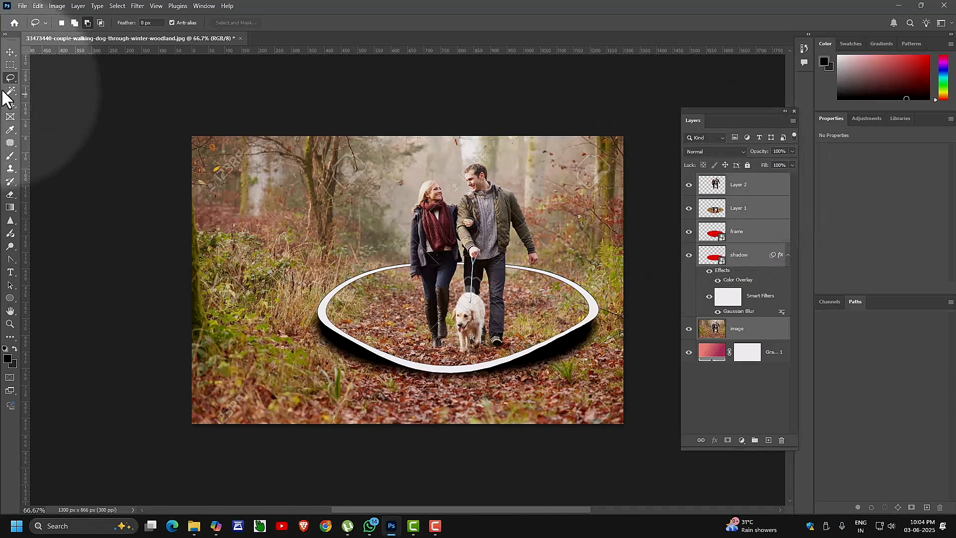
pyautogui.click(10, 53)
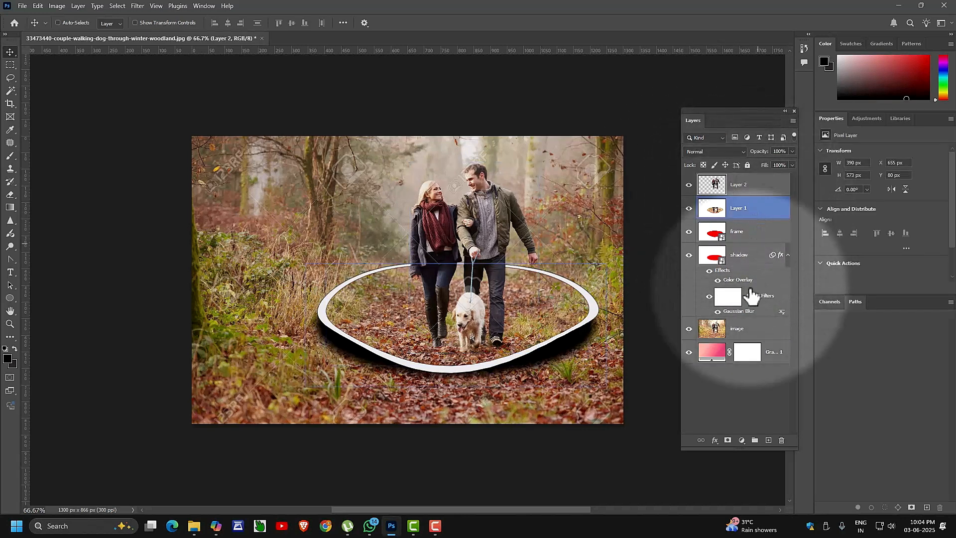
pyautogui.click(759, 339)
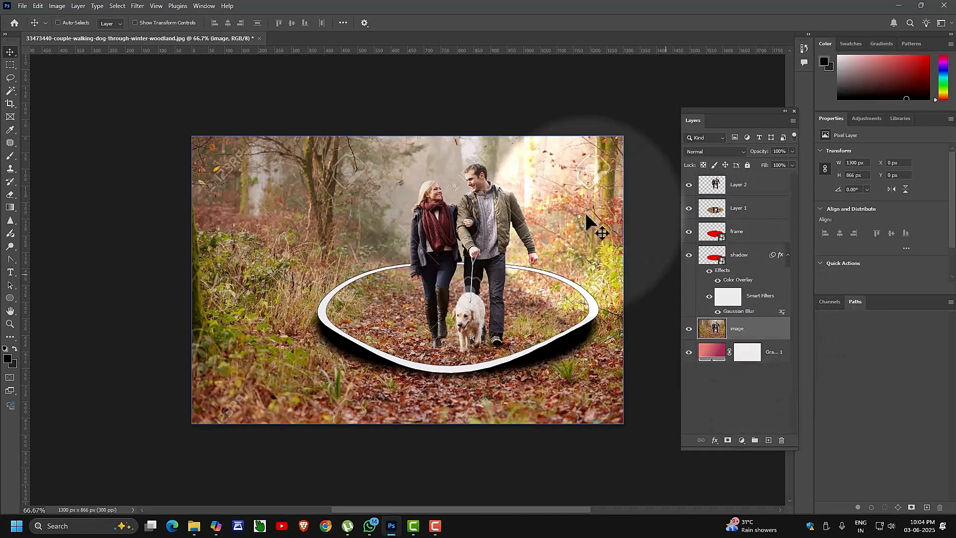
pyautogui.keyDown('ctrl'); pyautogui.click(540, 301); pyautogui.keyUp('ctrl')
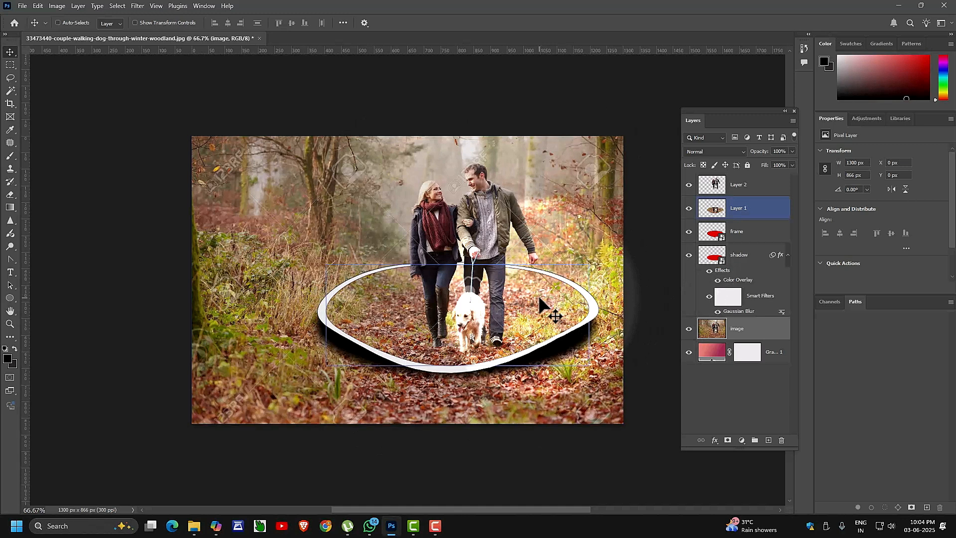
pyautogui.click(690, 329)
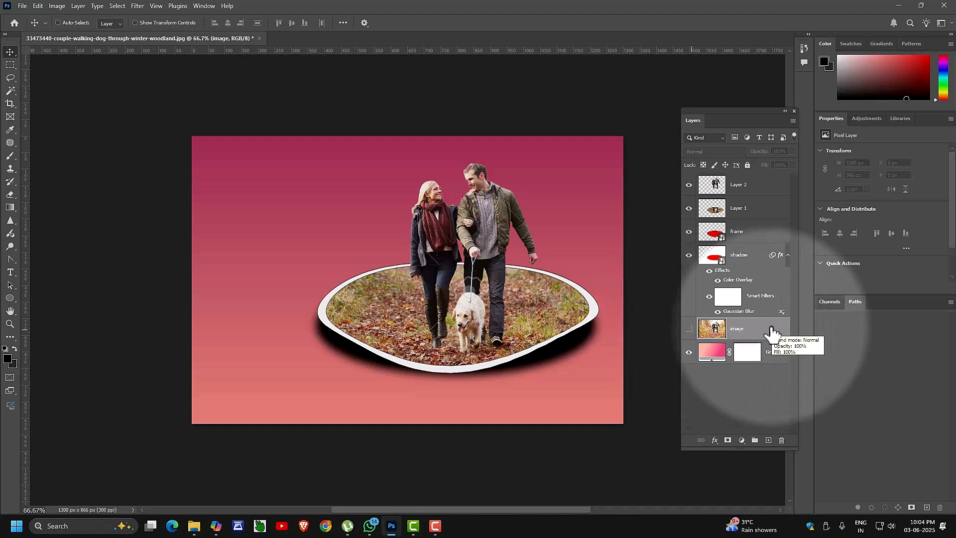
pyautogui.click(688, 329)
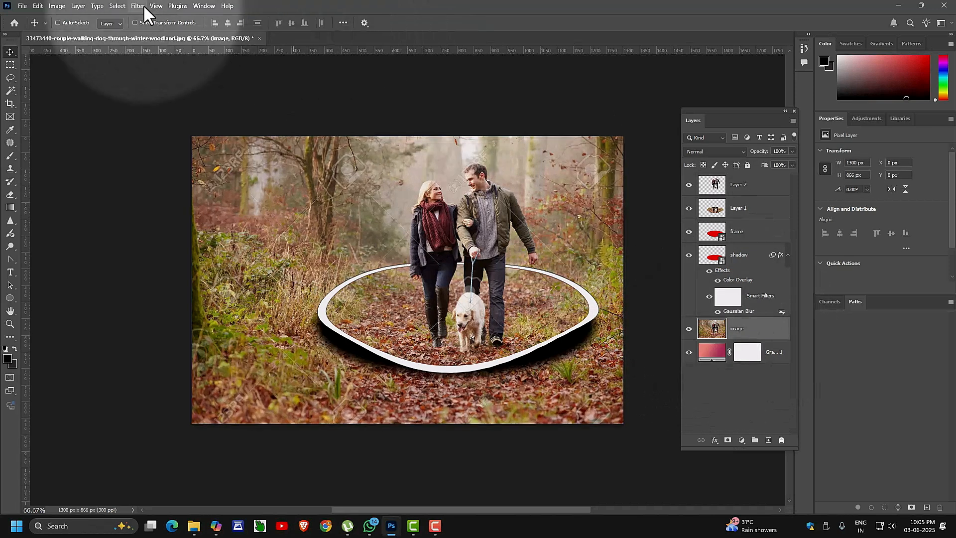
# Apply an Iris Blur to the woodland photo with a squarer sharp ellipse centred on the couple.
pyautogui.click(137, 6)
pyautogui.moveTo(216, 127)
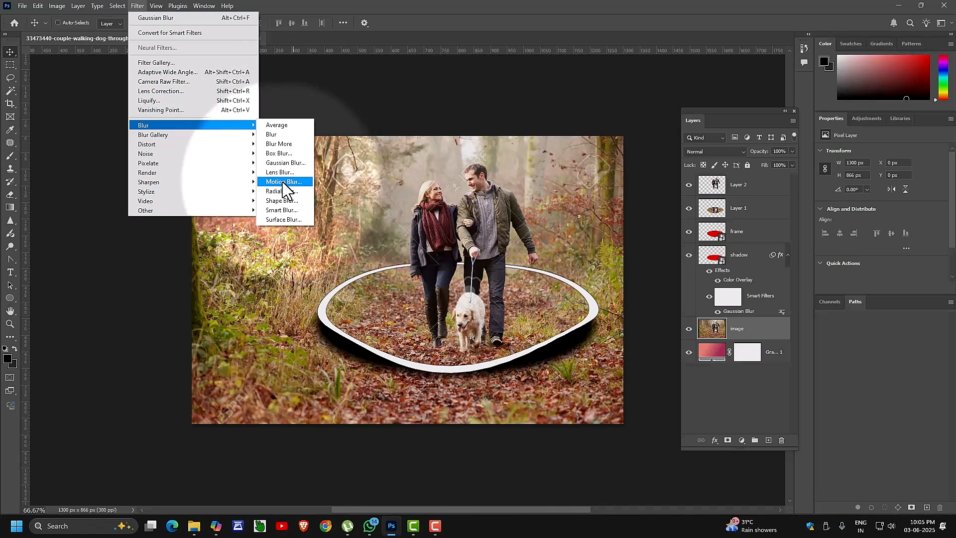
pyautogui.moveTo(181, 135)
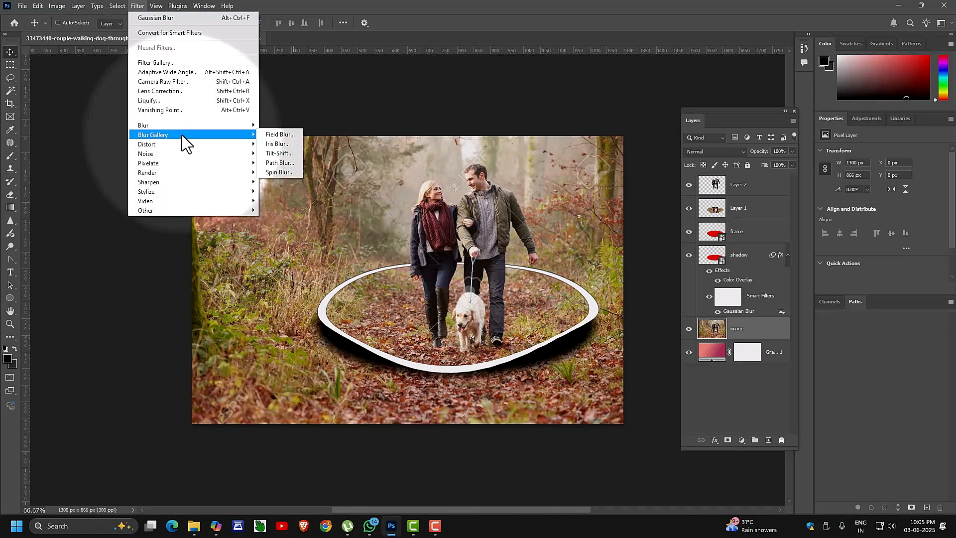
pyautogui.click(277, 143)
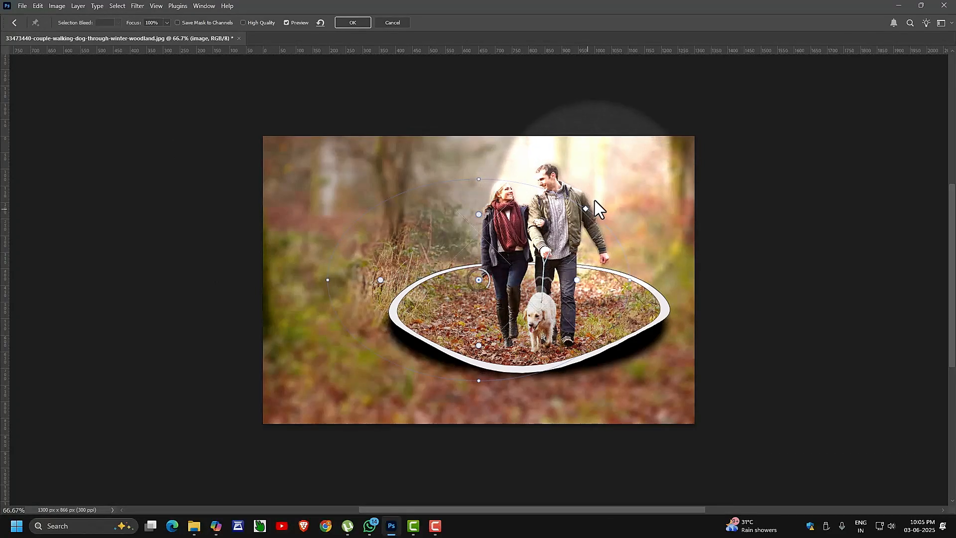
pyautogui.moveTo(585, 208); pyautogui.dragTo(596, 199)
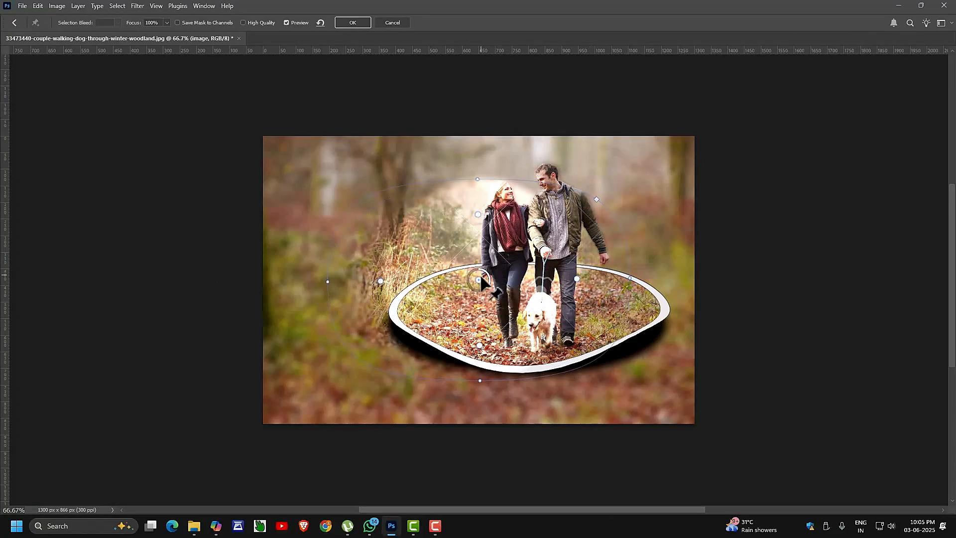
pyautogui.moveTo(487, 283); pyautogui.dragTo(539, 267)
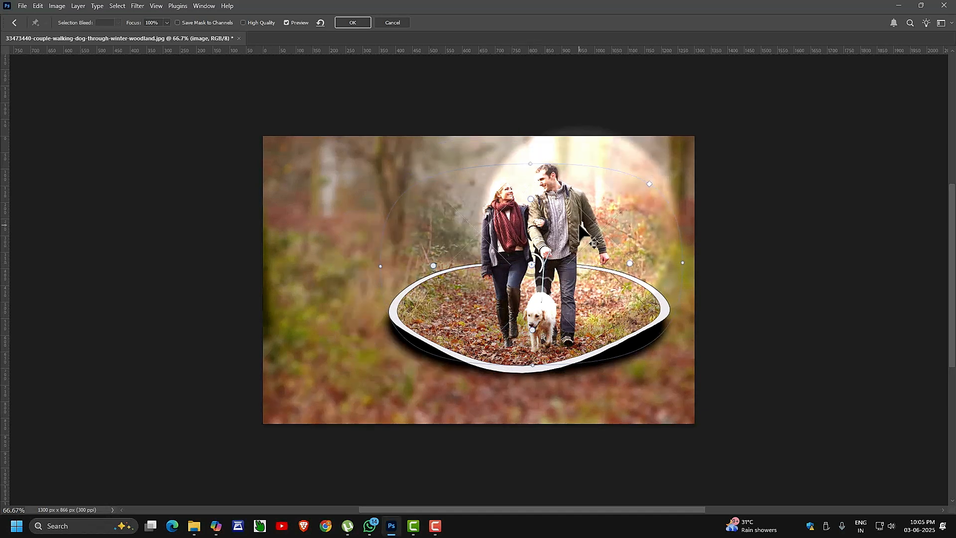
pyautogui.click(353, 21)
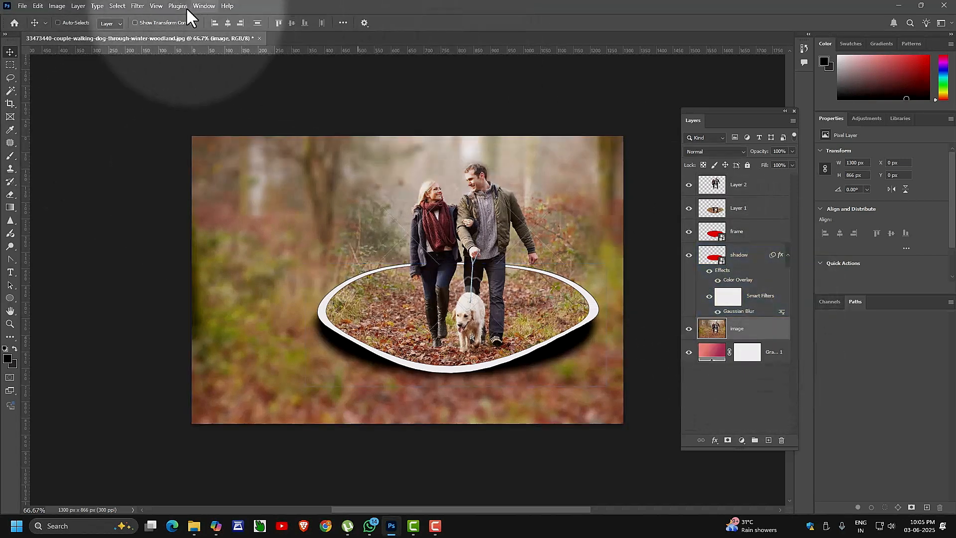
# Desaturate the blurred woodland image layer to black-and-white.
pyautogui.click(57, 7)
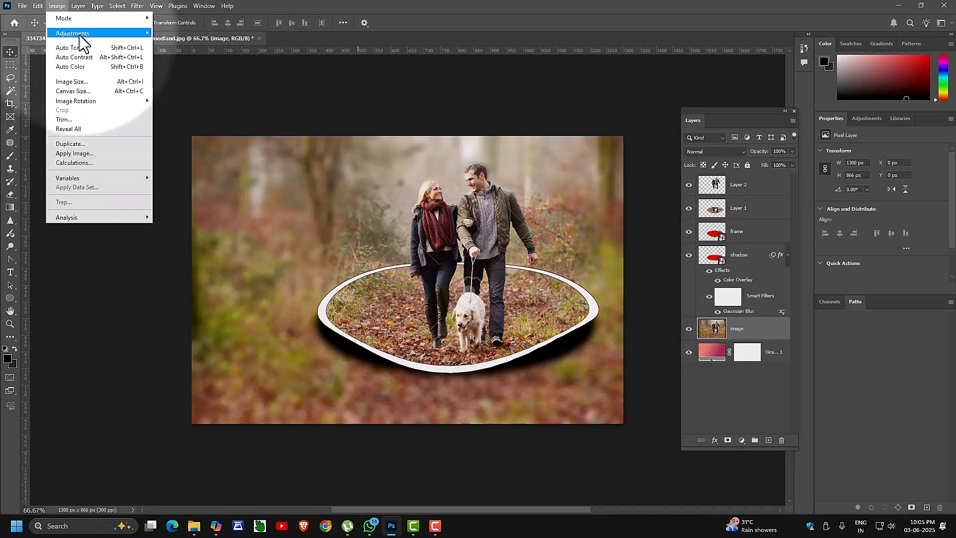
pyautogui.moveTo(79, 33)
pyautogui.click(175, 226)
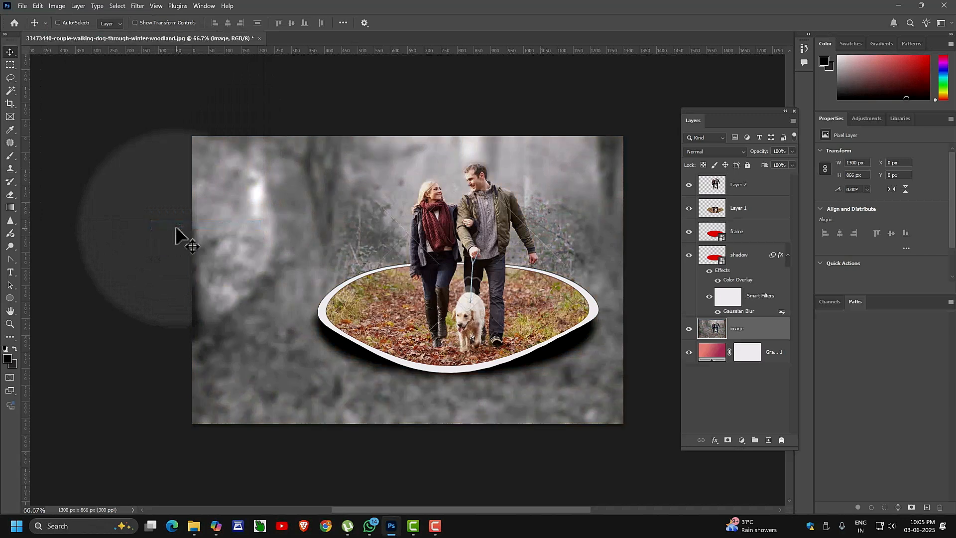